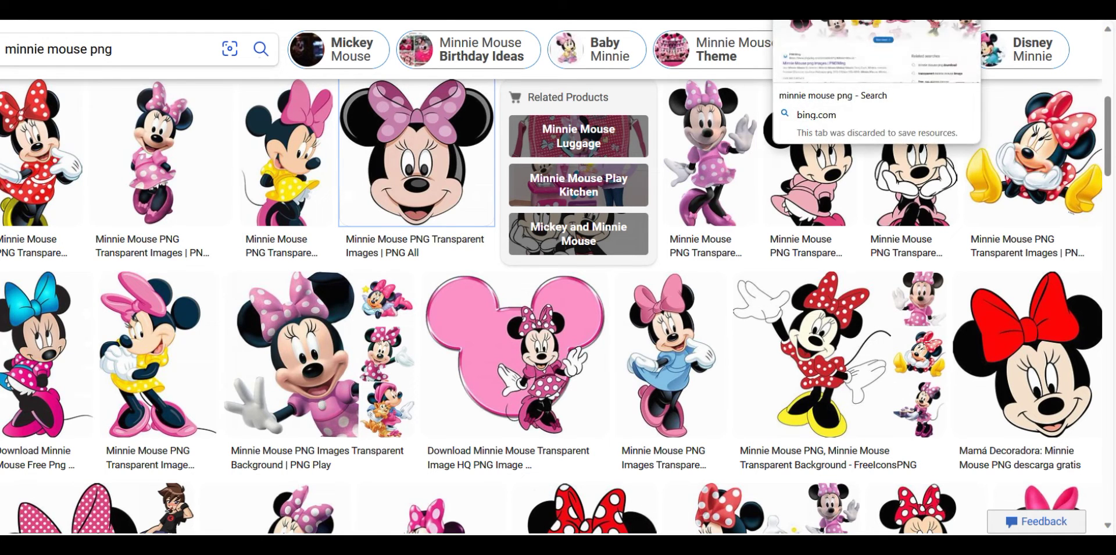
Step: Browse the Minnie Mouse PNG image results for a suitable picture of the face
{"action": "scroll", "coordinate": [617, 345], "scroll_direction": "down", "scroll_amount": 3}
{"action": "scroll", "coordinate": [617, 345], "scroll_direction": "up", "scroll_amount": 10}
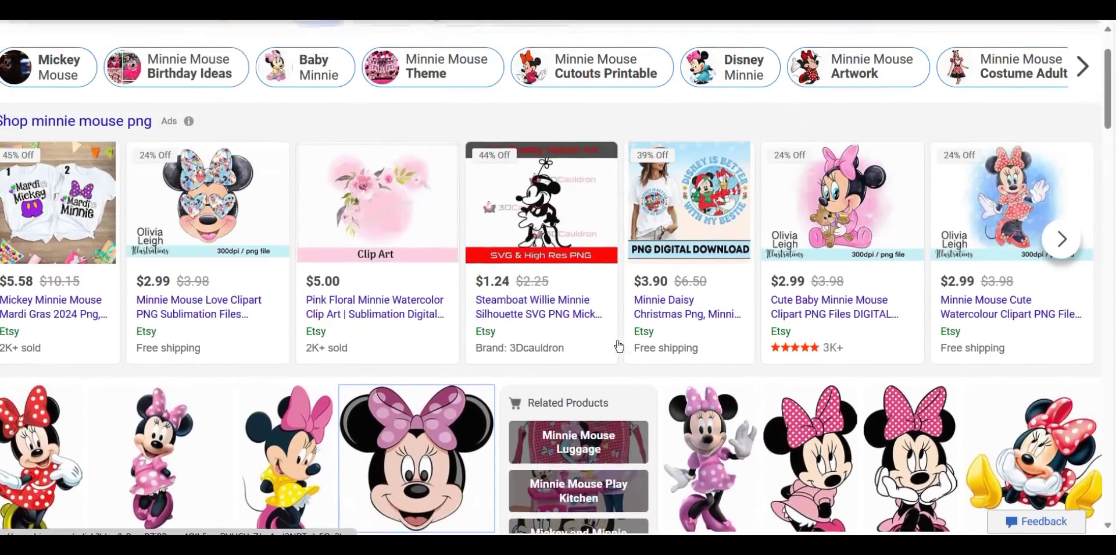
{"action": "scroll", "coordinate": [618, 346], "scroll_direction": "down", "scroll_amount": 3}
{"action": "scroll", "coordinate": [618, 345], "scroll_direction": "up", "scroll_amount": 3}
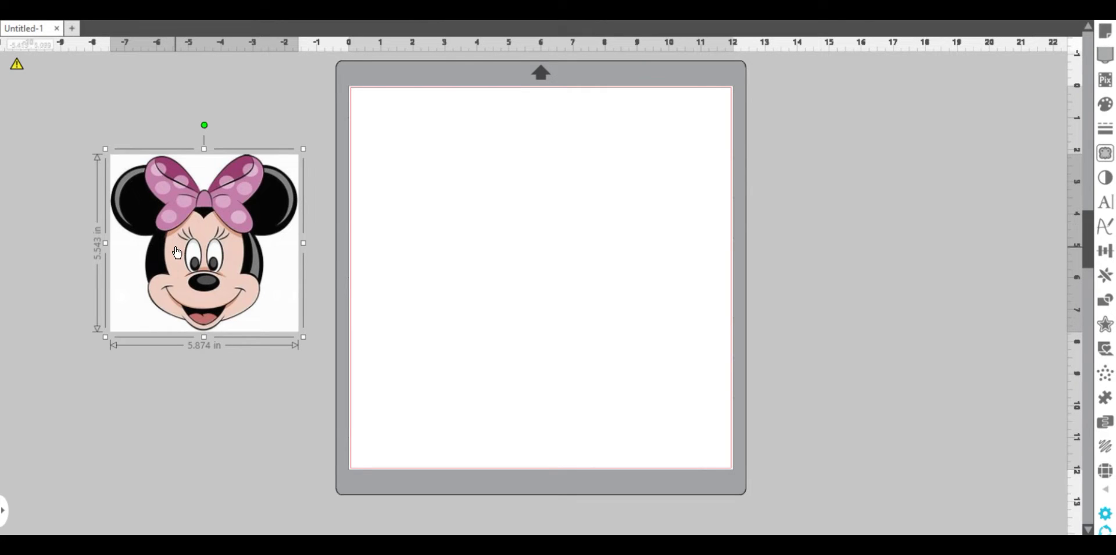
Step: Enlarge the Minnie image to about 6.37 by 6.01 in and place a copy of it on the mat
{"action": "left_click_drag", "start_coordinate": [185, 259], "coordinate": [145, 208]}
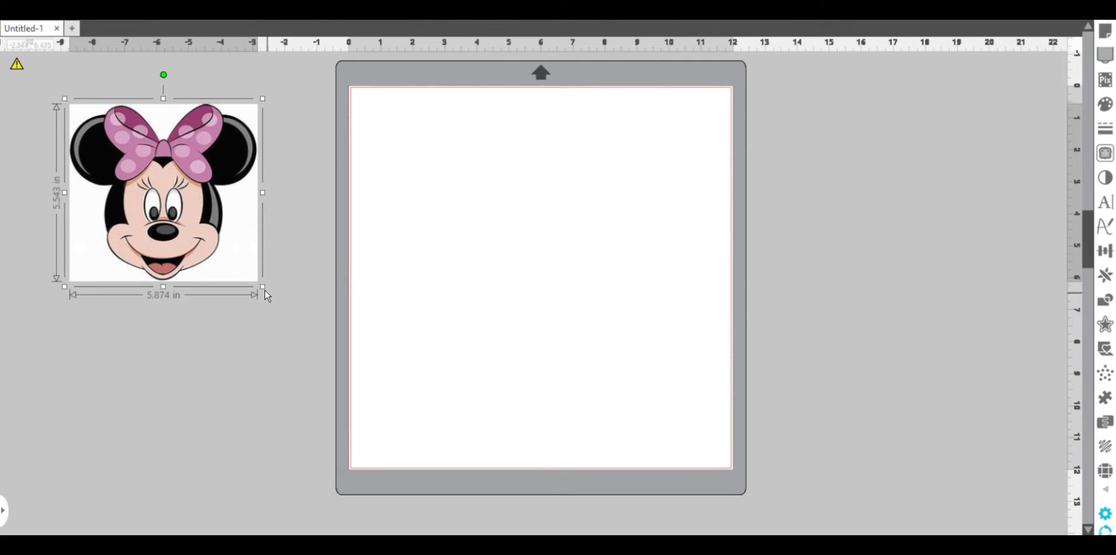
{"action": "left_click_drag", "start_coordinate": [263, 287], "coordinate": [278, 301]}
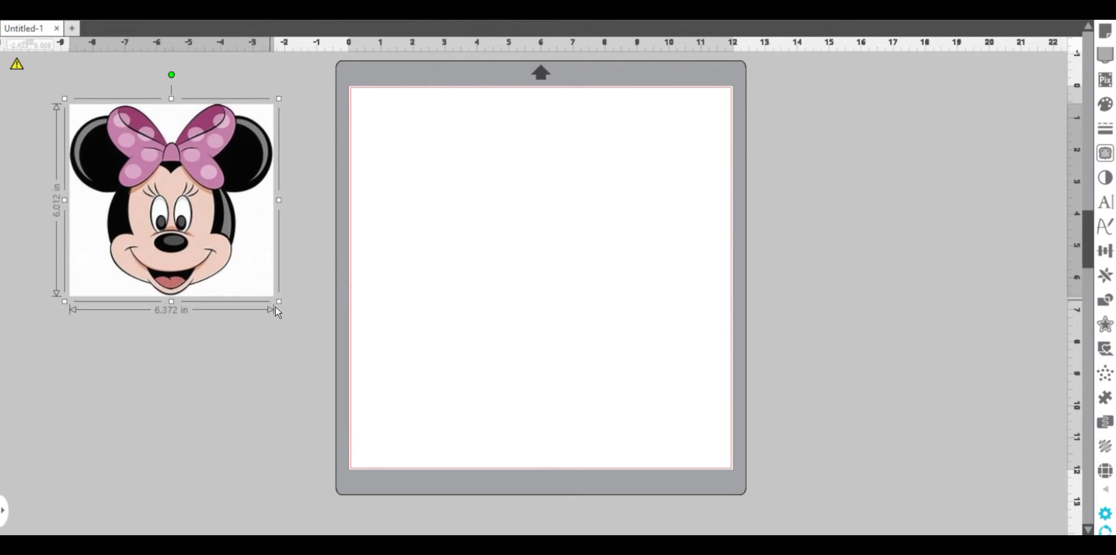
{"action": "right_click", "coordinate": [221, 267]}
{"action": "left_click", "coordinate": [257, 233]}
{"action": "right_click", "coordinate": [248, 232]}
{"action": "left_click", "coordinate": [278, 248]}
{"action": "left_click_drag", "start_coordinate": [229, 227], "coordinate": [540, 257]}
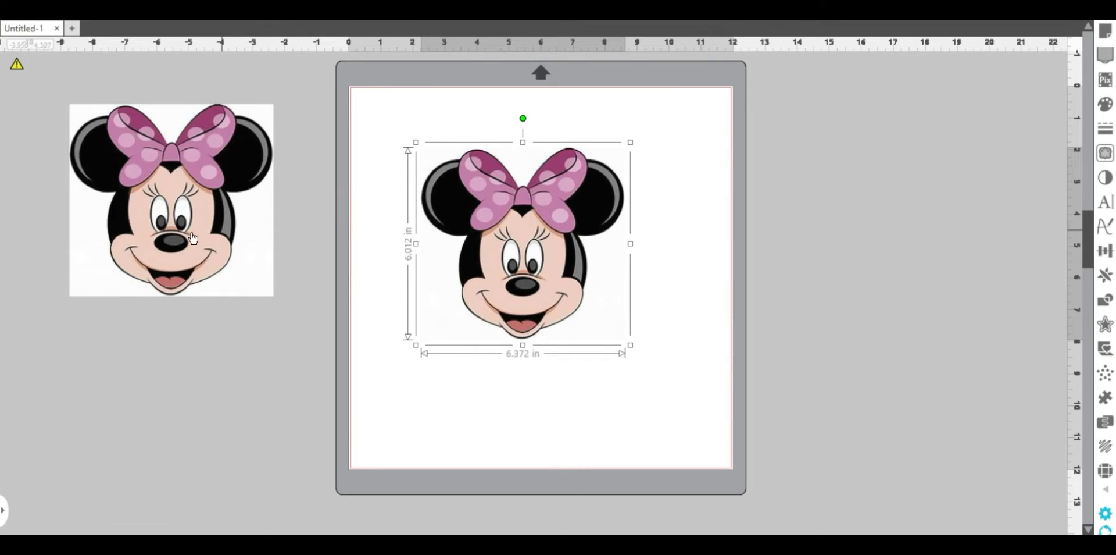
{"action": "left_click_drag", "start_coordinate": [187, 232], "coordinate": [160, 214]}
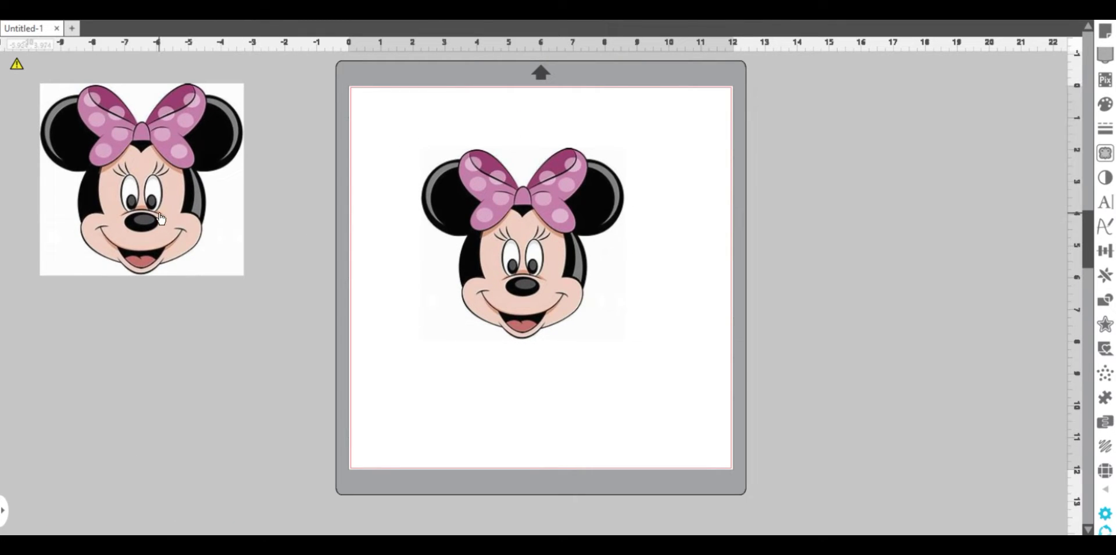
Step: Trace the outer edge of the Minnie copy on the mat, using the lowest trace quality and a trace area of about 7.11 by 6.67 in
{"action": "left_click", "coordinate": [513, 236]}
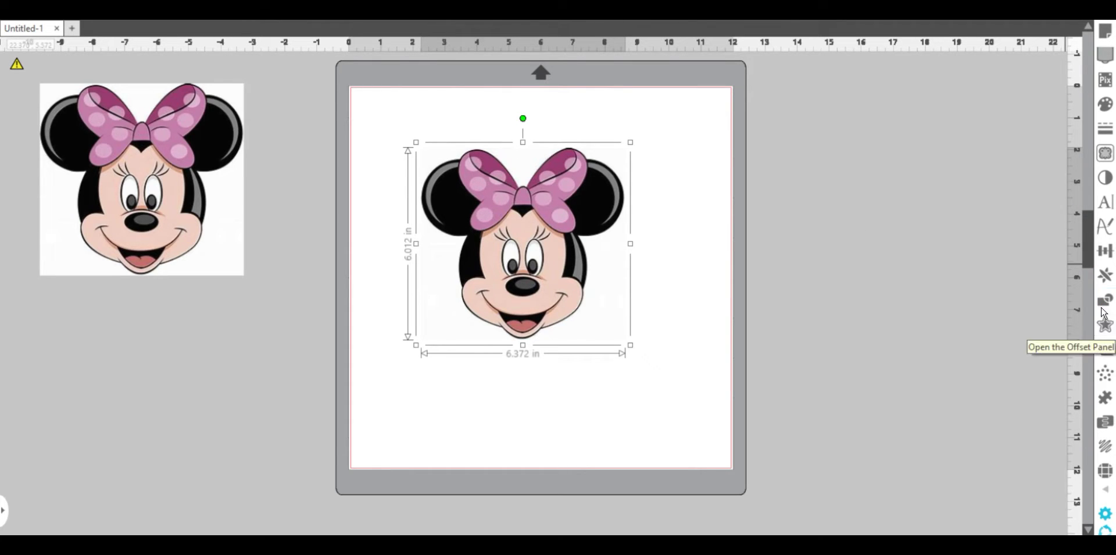
{"action": "left_click", "coordinate": [1106, 154]}
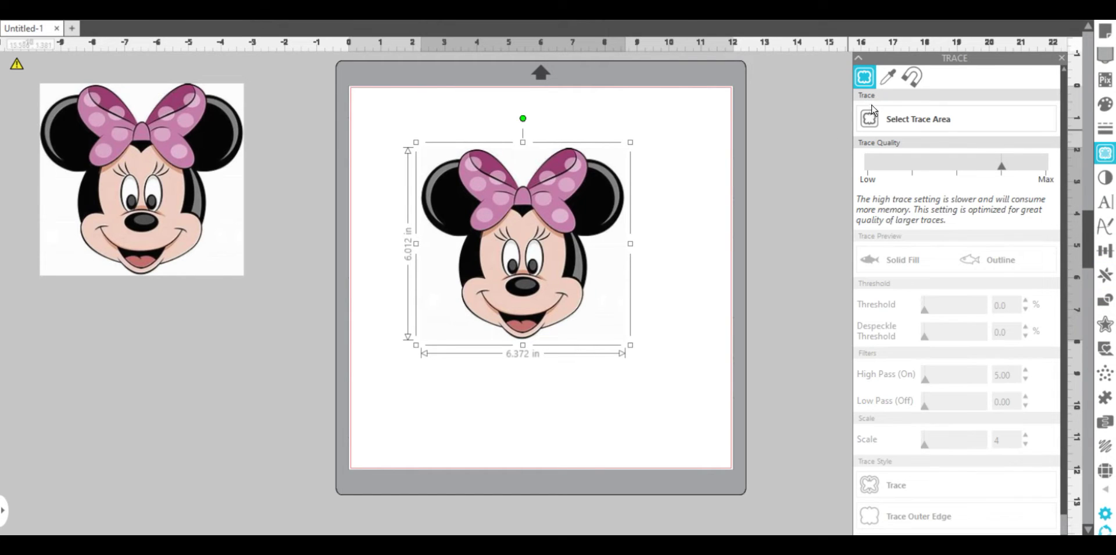
{"action": "left_click", "coordinate": [880, 112]}
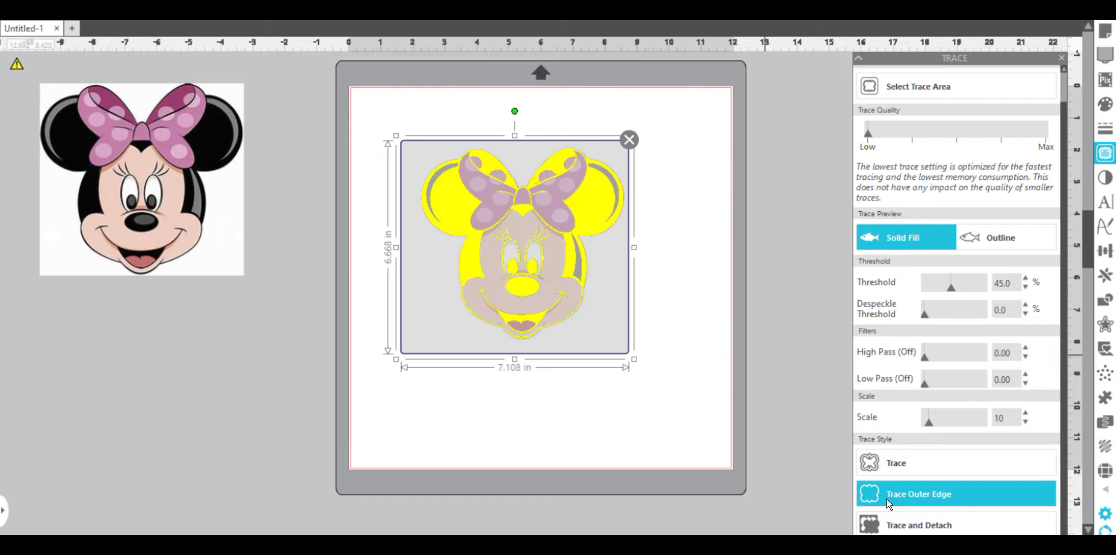
{"action": "left_click", "coordinate": [889, 503]}
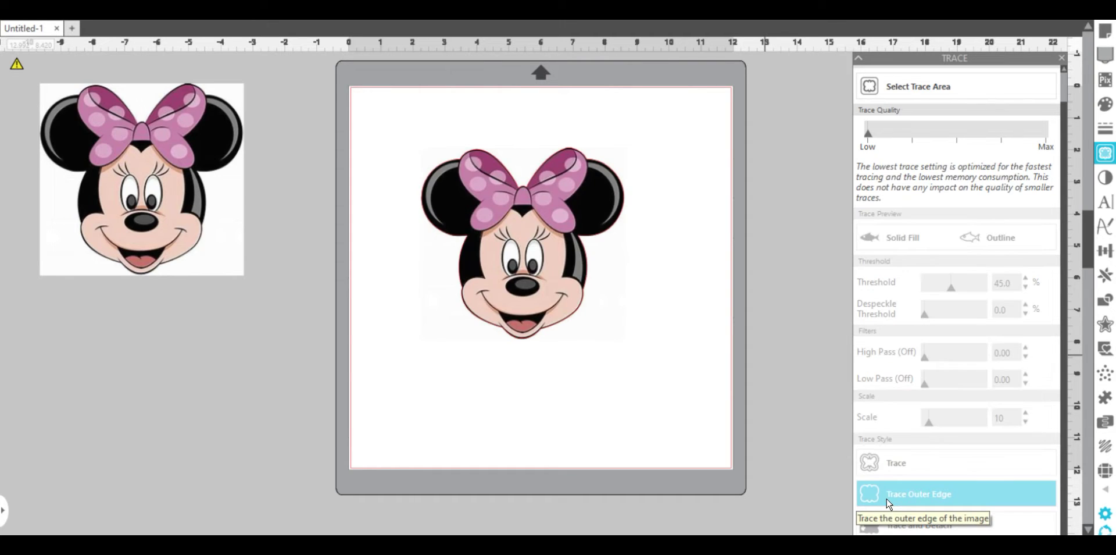
Step: Move the traced image below the original and the head outline off the mat to the opposite side
{"action": "mouse_move", "coordinate": [497, 263]}
{"action": "left_mouse_down"}
{"action": "mouse_move", "coordinate": [449, 302]}
{"action": "mouse_move", "coordinate": [296, 341]}
{"action": "mouse_move", "coordinate": [122, 425]}
{"action": "left_mouse_up"}
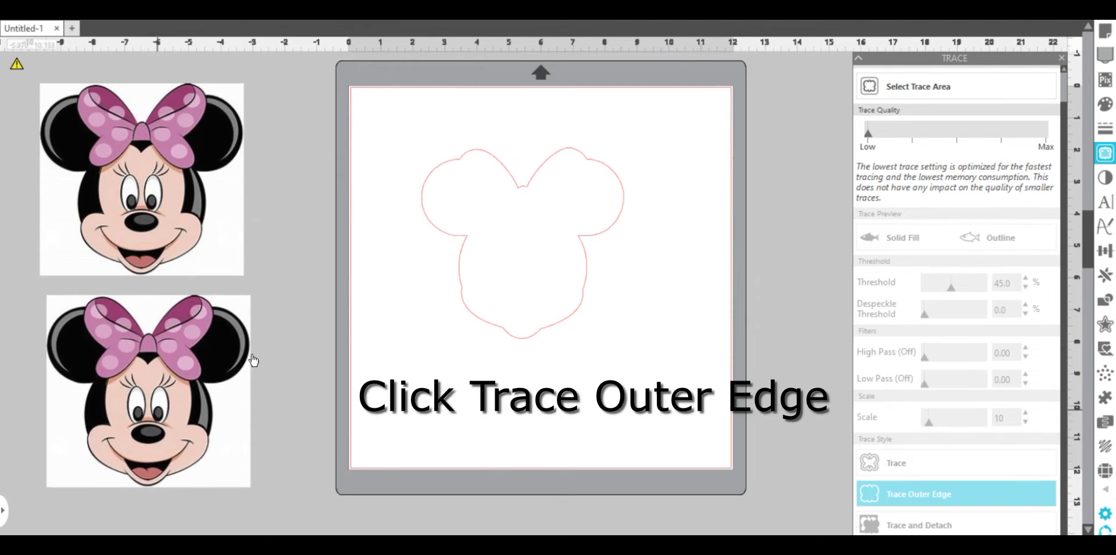
{"action": "left_click", "coordinate": [483, 329]}
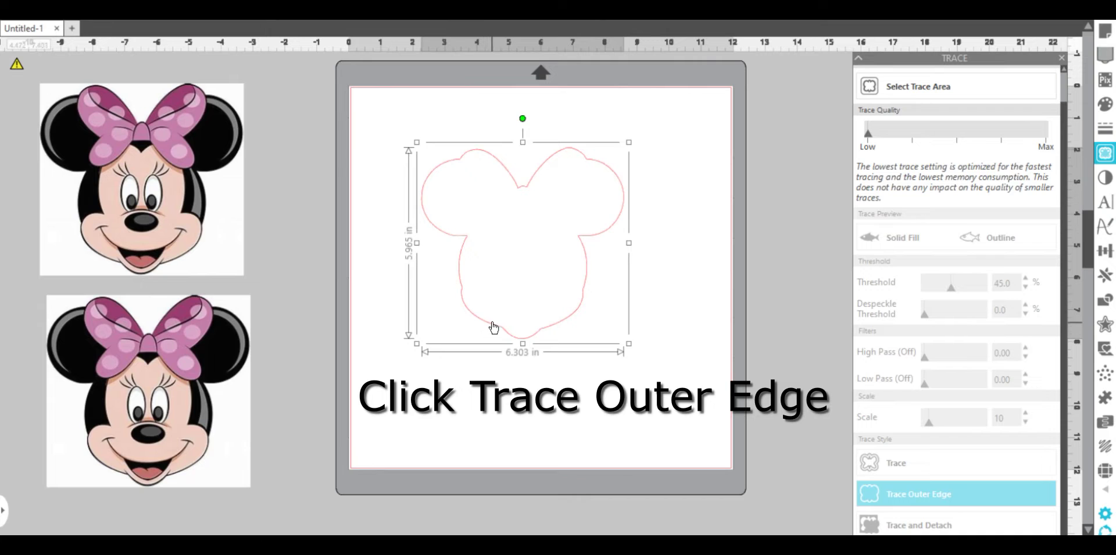
{"action": "mouse_move", "coordinate": [493, 327]}
{"action": "left_mouse_down"}
{"action": "mouse_move", "coordinate": [448, 345]}
{"action": "mouse_move", "coordinate": [790, 298]}
{"action": "mouse_move", "coordinate": [629, 309]}
{"action": "left_mouse_up"}
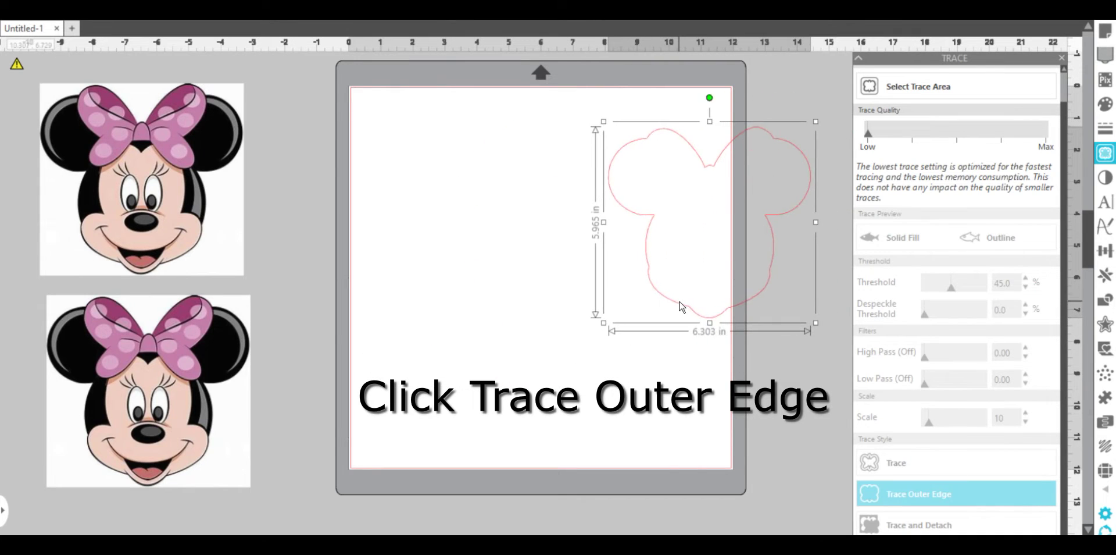
{"action": "left_click", "coordinate": [1061, 57]}
{"action": "left_click_drag", "start_coordinate": [704, 317], "coordinate": [860, 301]}
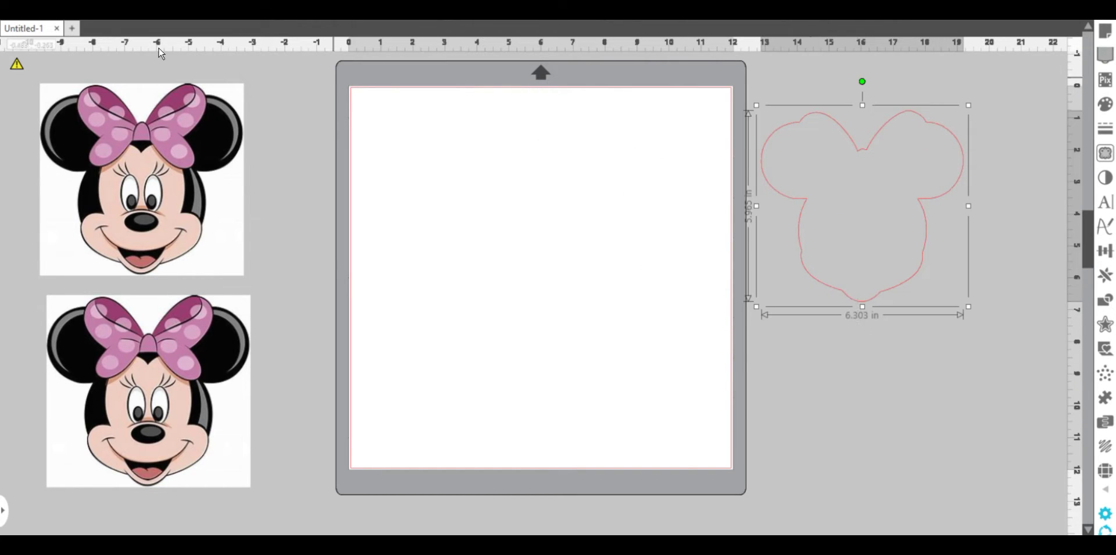
Step: Fill the traced head outline with black, make its line colour transparent, and reposition the silhouette beside the mat
{"action": "left_click", "coordinate": [14, 31]}
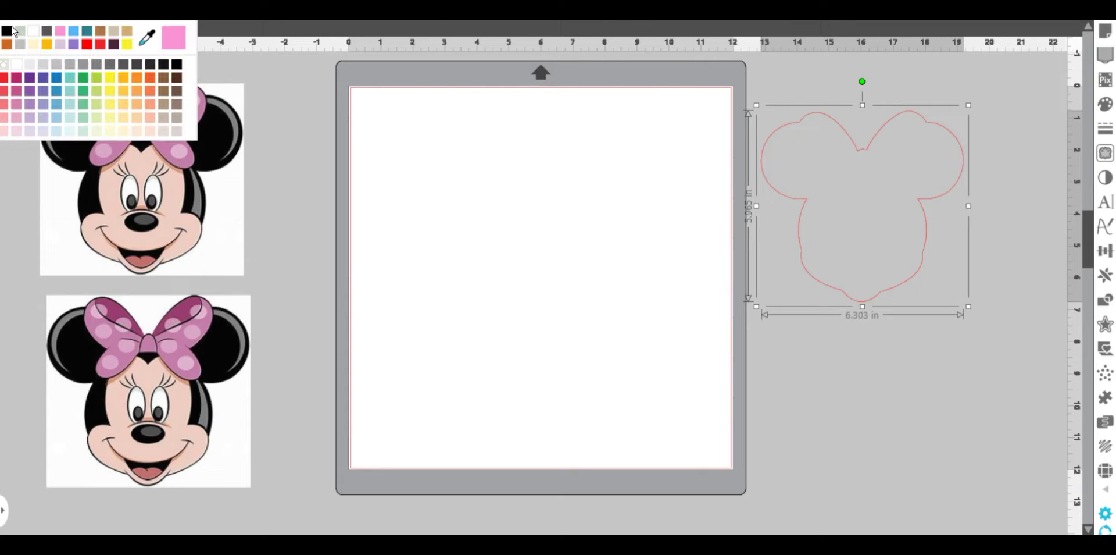
{"action": "left_click", "coordinate": [10, 29]}
{"action": "left_click", "coordinate": [42, 31]}
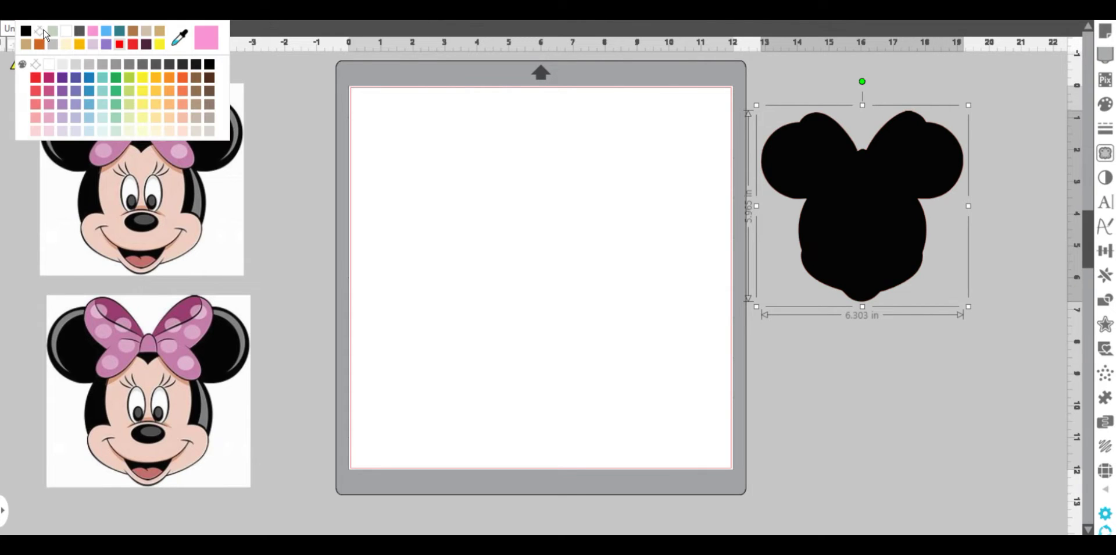
{"action": "left_click", "coordinate": [45, 32]}
{"action": "left_click", "coordinate": [37, 30]}
{"action": "left_click", "coordinate": [738, 162]}
{"action": "left_click_drag", "start_coordinate": [859, 274], "coordinate": [878, 250]}
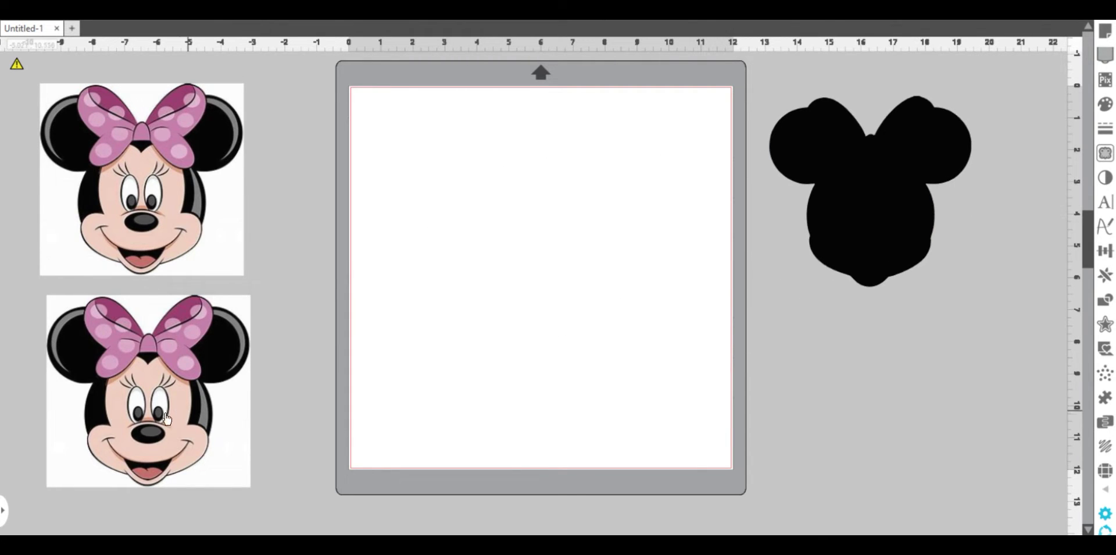
Step: Move the Minnie copy back onto the mat and adjust its position there
{"action": "left_click_drag", "start_coordinate": [203, 412], "coordinate": [498, 287]}
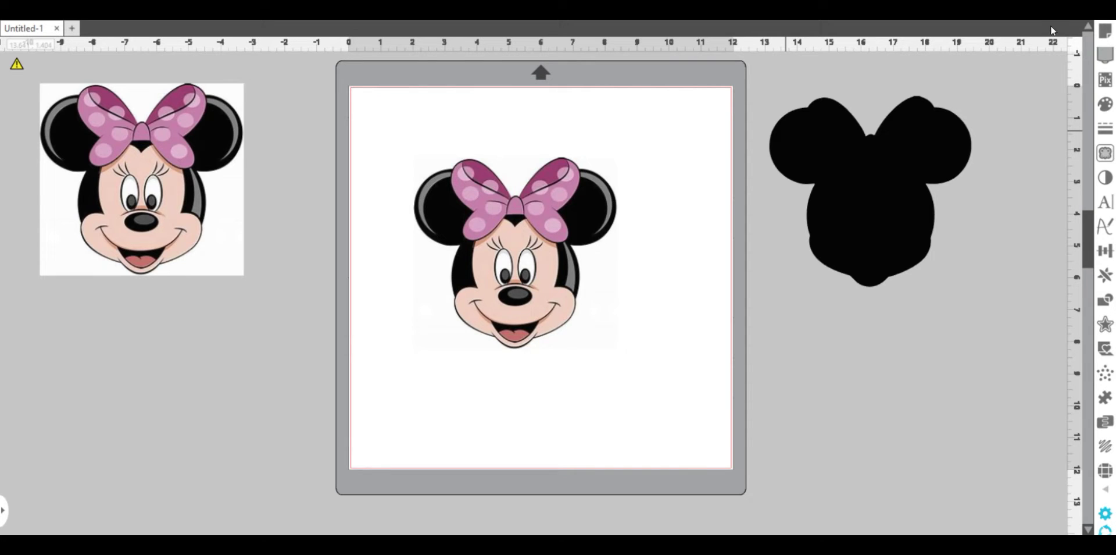
{"action": "key", "text": "ctrl+z"}
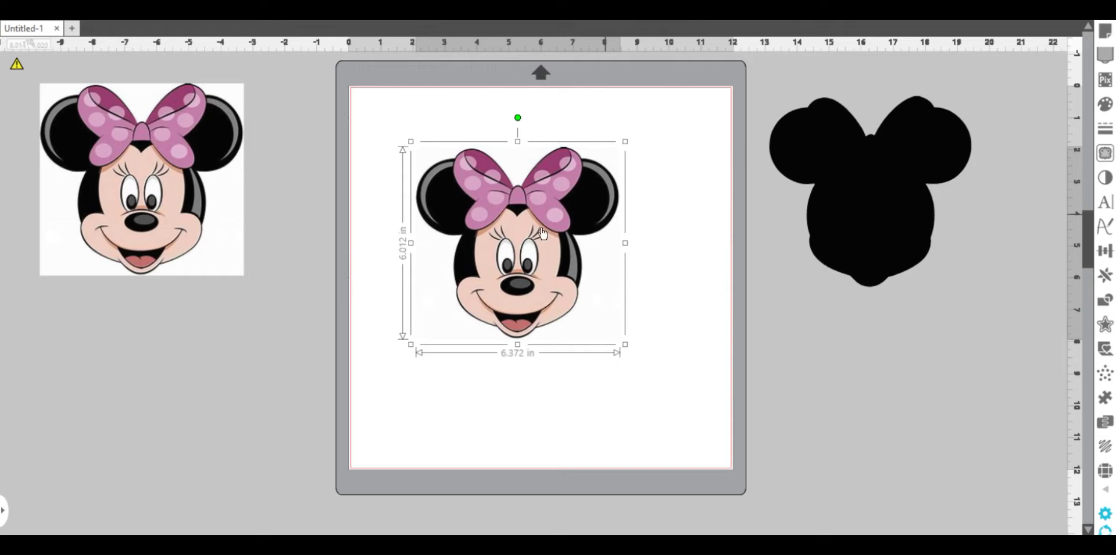
{"action": "left_click_drag", "start_coordinate": [541, 234], "coordinate": [540, 265]}
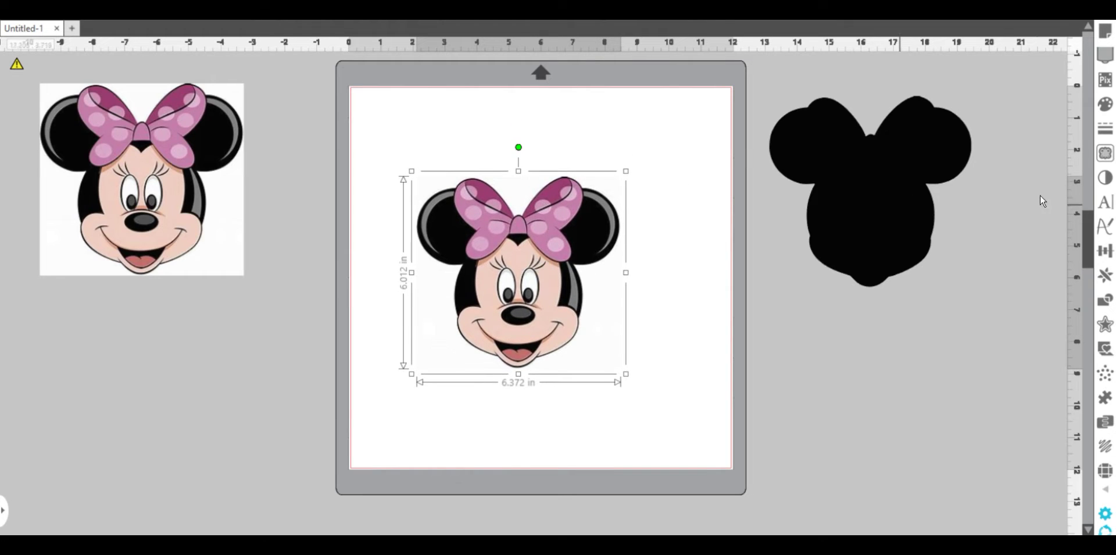
Step: Trace all details of the Minnie copy within an area of about 7.41 by 6.58 in, and move the image off the mat
{"action": "left_click", "coordinate": [1102, 161]}
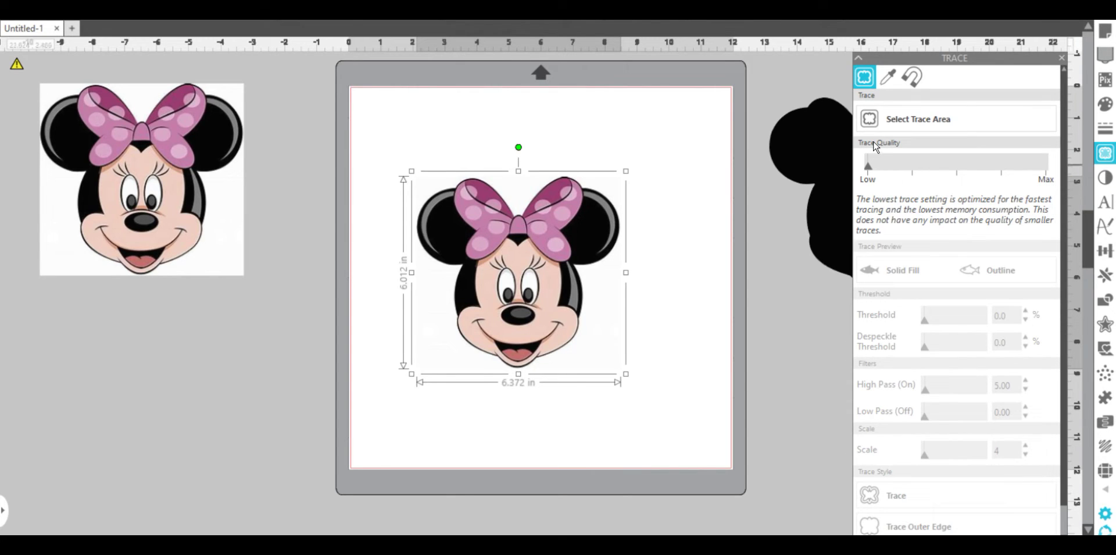
{"action": "left_click", "coordinate": [867, 120]}
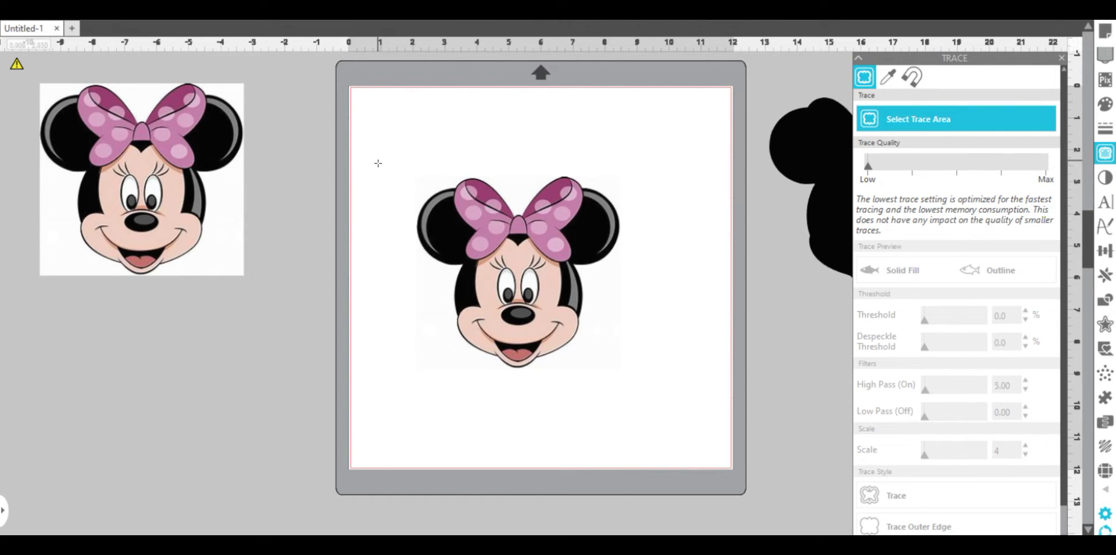
{"action": "left_click_drag", "start_coordinate": [378, 162], "coordinate": [615, 371]}
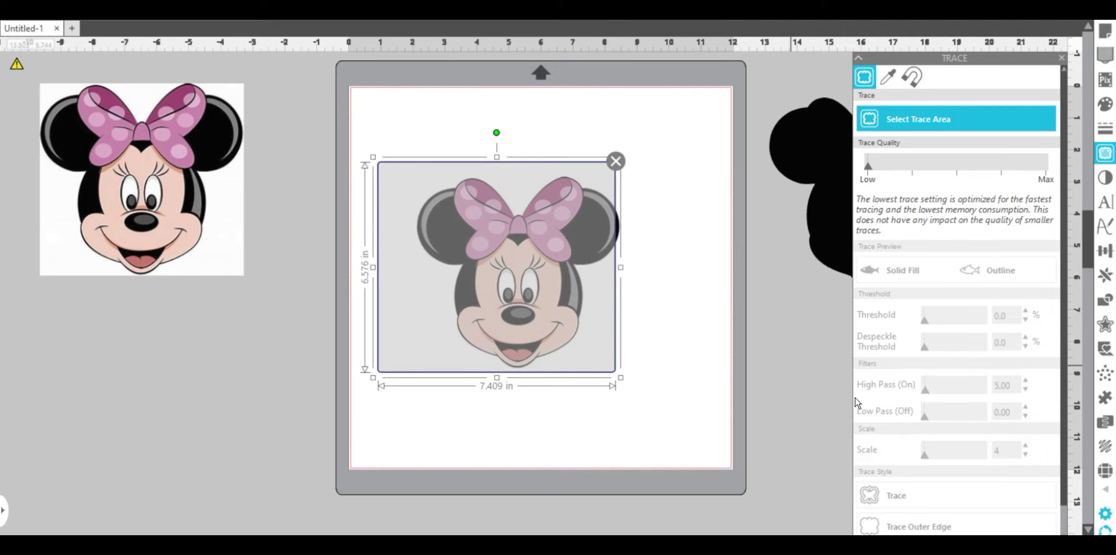
{"action": "left_click", "coordinate": [878, 494]}
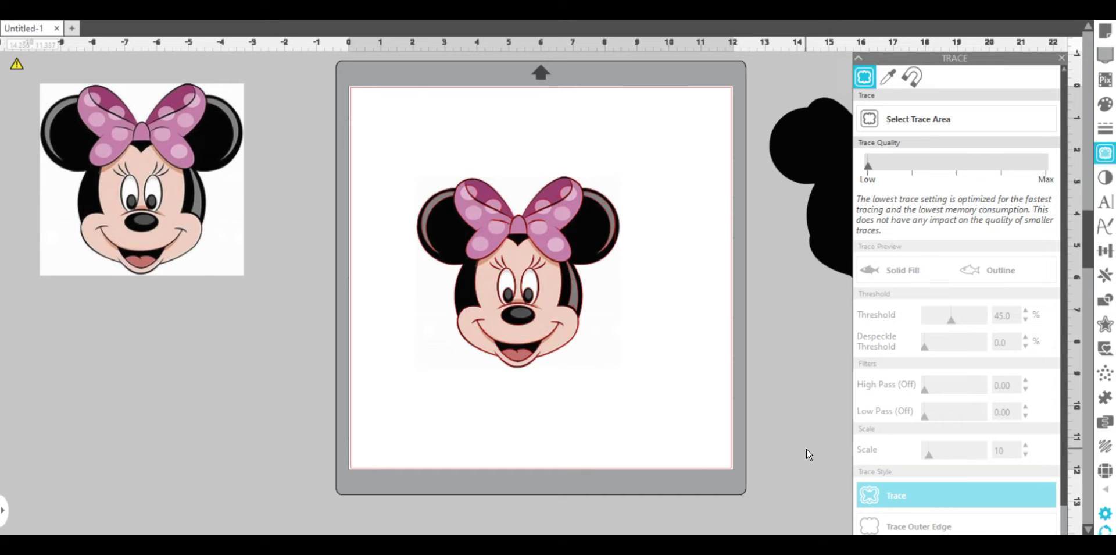
{"action": "mouse_move", "coordinate": [530, 318]}
{"action": "left_mouse_down"}
{"action": "mouse_move", "coordinate": [330, 361]}
{"action": "mouse_move", "coordinate": [148, 431]}
{"action": "left_mouse_up"}
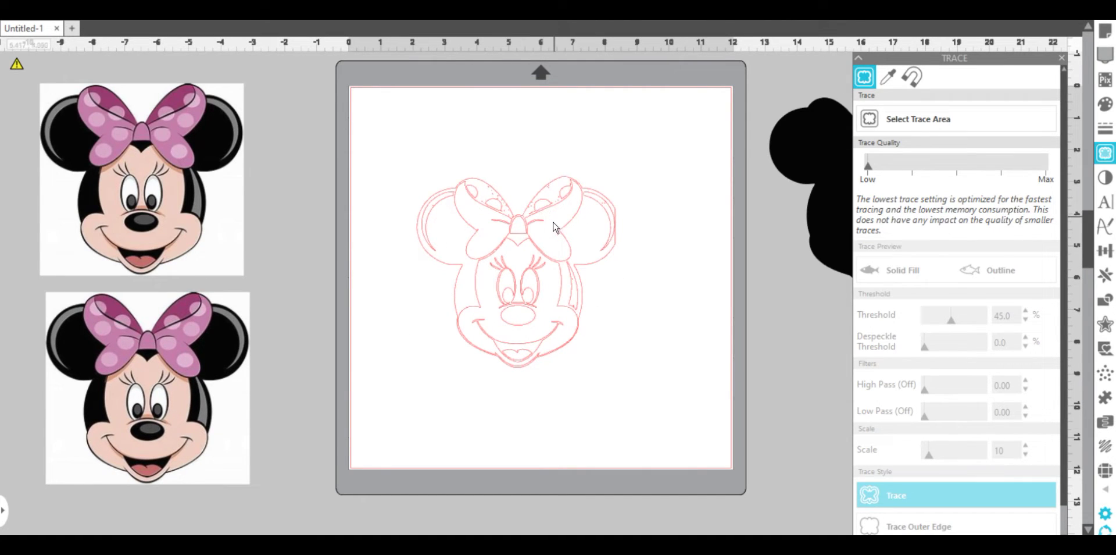
Step: Close the trace settings and release the compound path of the detailed Minnie tracing on the mat
{"action": "right_click", "coordinate": [532, 247]}
{"action": "left_click", "coordinate": [808, 336]}
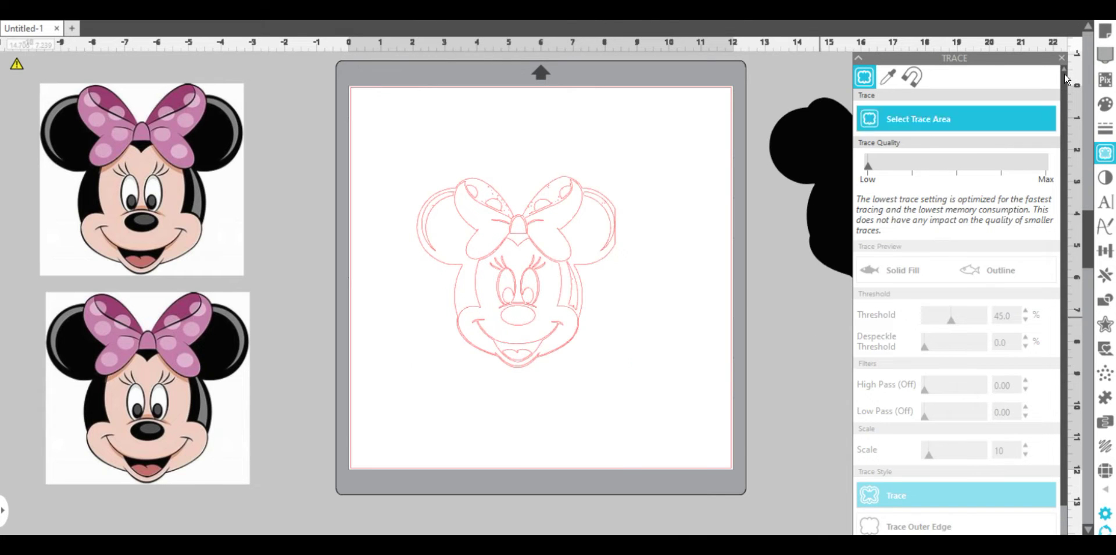
{"action": "left_click", "coordinate": [1062, 57]}
{"action": "left_click", "coordinate": [507, 275]}
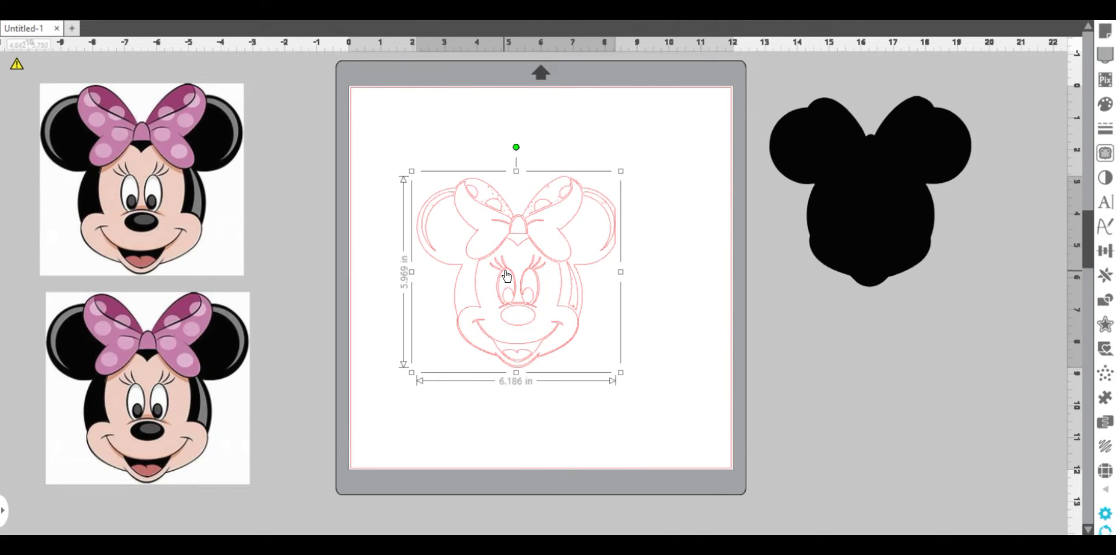
{"action": "right_click", "coordinate": [506, 275]}
{"action": "left_click", "coordinate": [630, 431]}
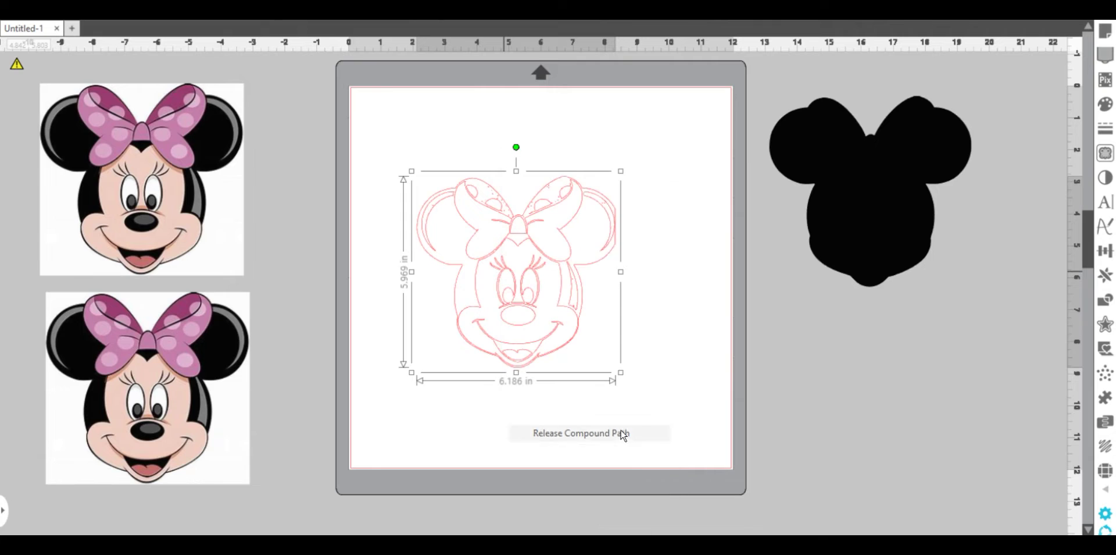
{"action": "left_click", "coordinate": [662, 430]}
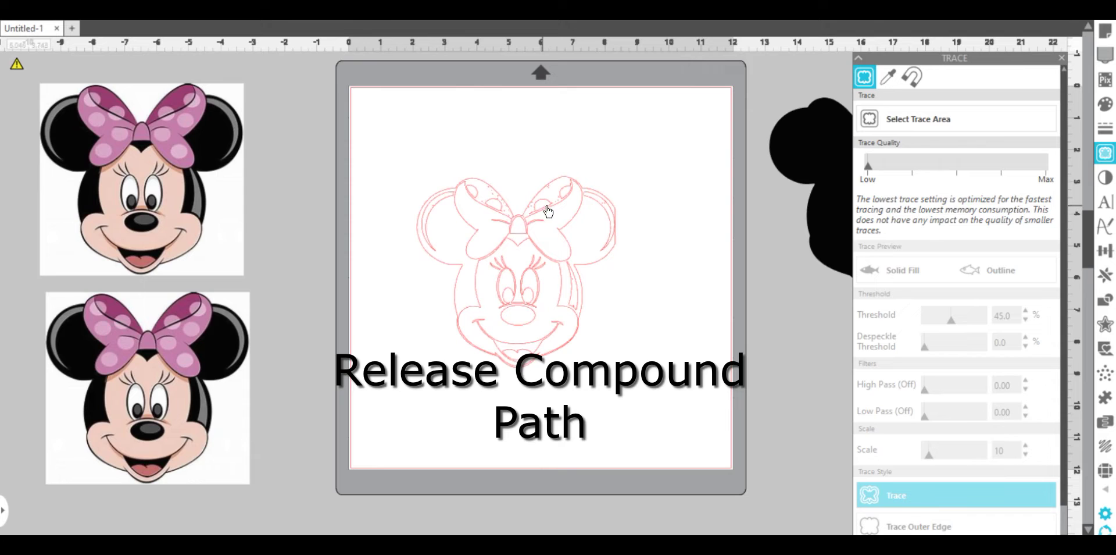
{"action": "right_click", "coordinate": [531, 247]}
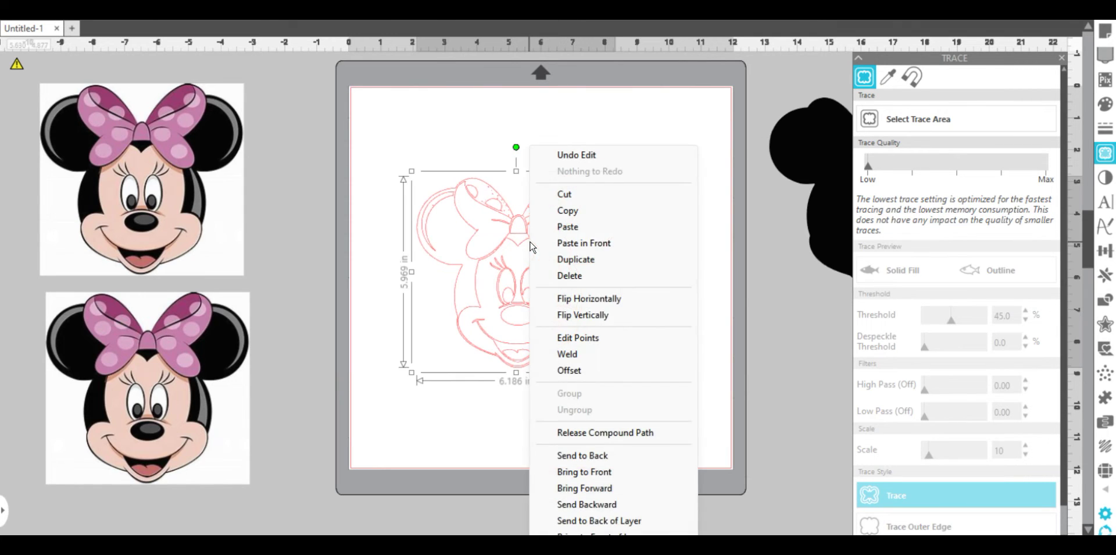
{"action": "left_click", "coordinate": [809, 336]}
{"action": "left_click", "coordinate": [1061, 58]}
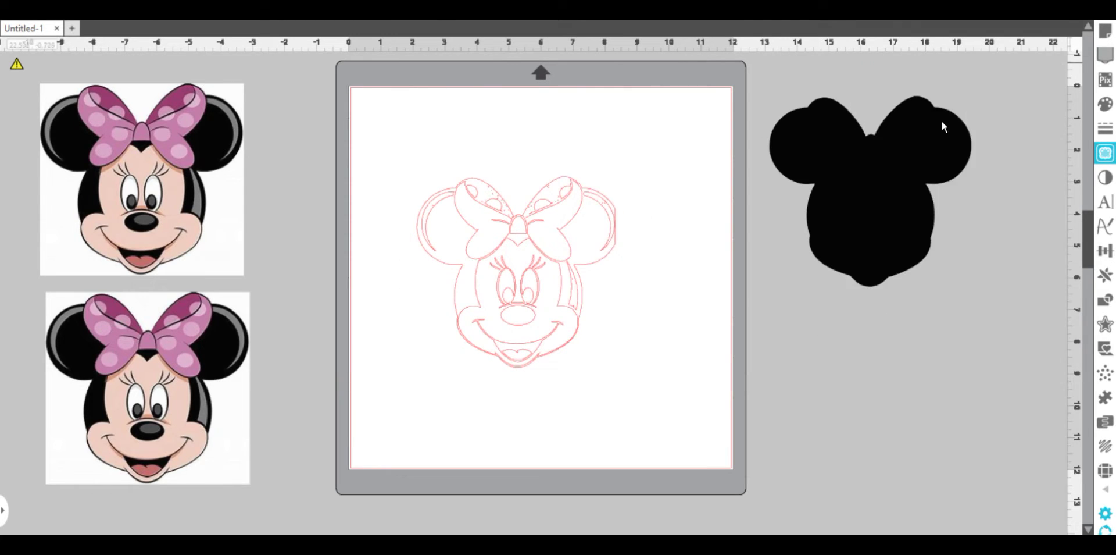
{"action": "left_click", "coordinate": [506, 276]}
{"action": "right_click", "coordinate": [507, 277]}
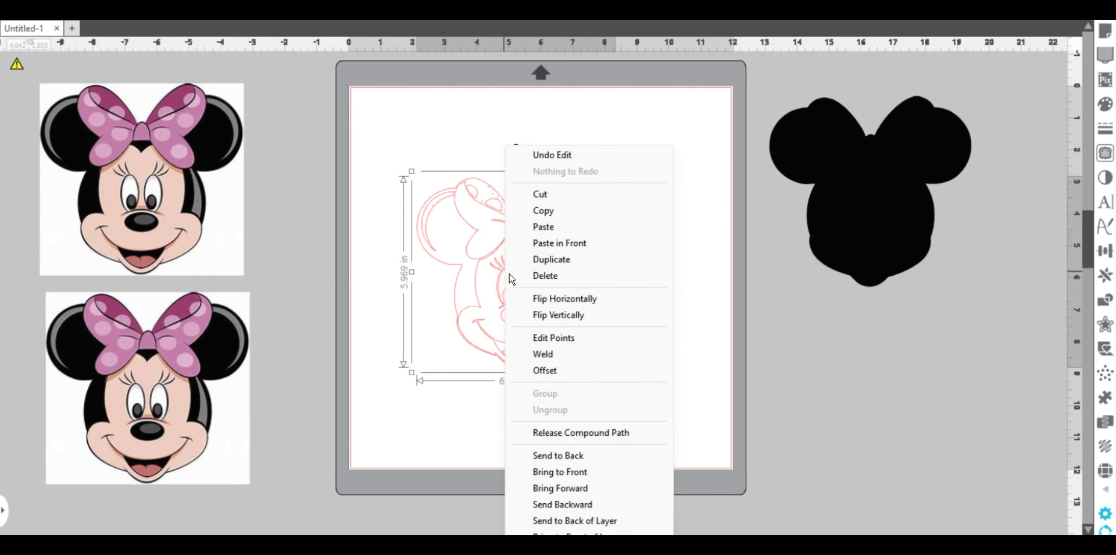
{"action": "left_click", "coordinate": [631, 432]}
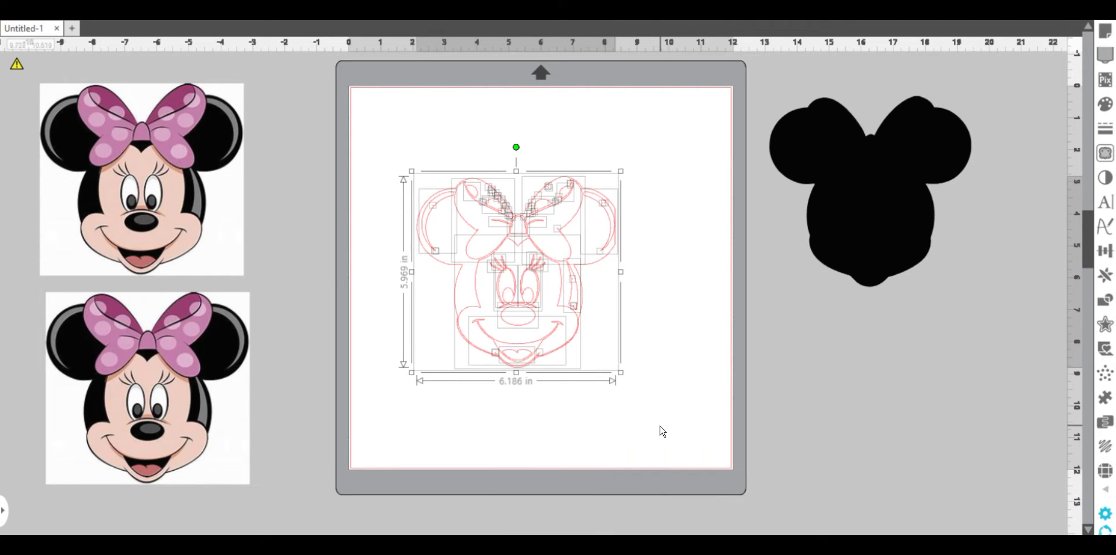
{"action": "left_click", "coordinate": [663, 432]}
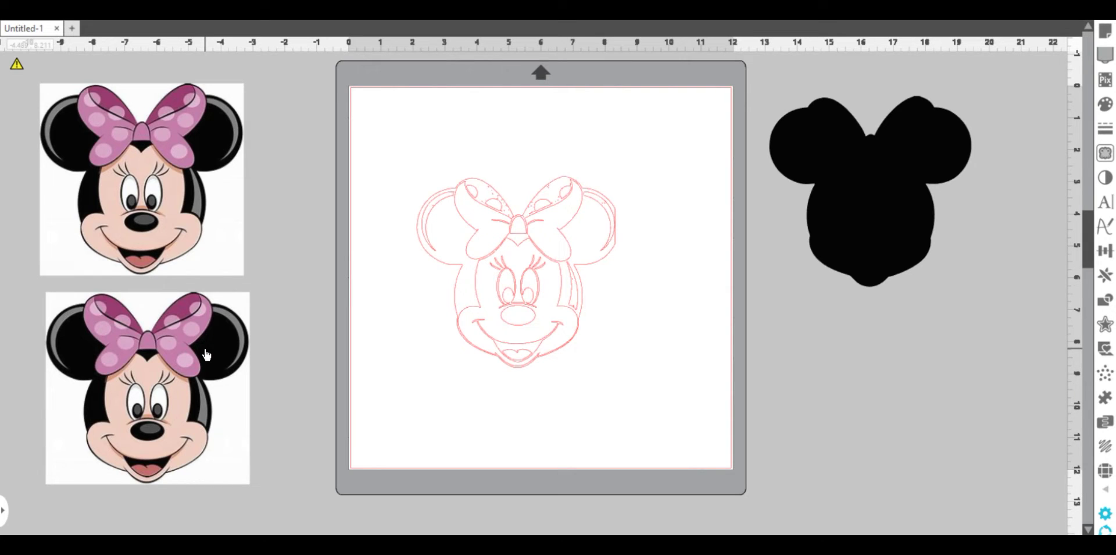
Step: Move the traced face outline out of the detailed tracing to an empty area of the mat and select it
{"action": "left_click", "coordinate": [871, 166]}
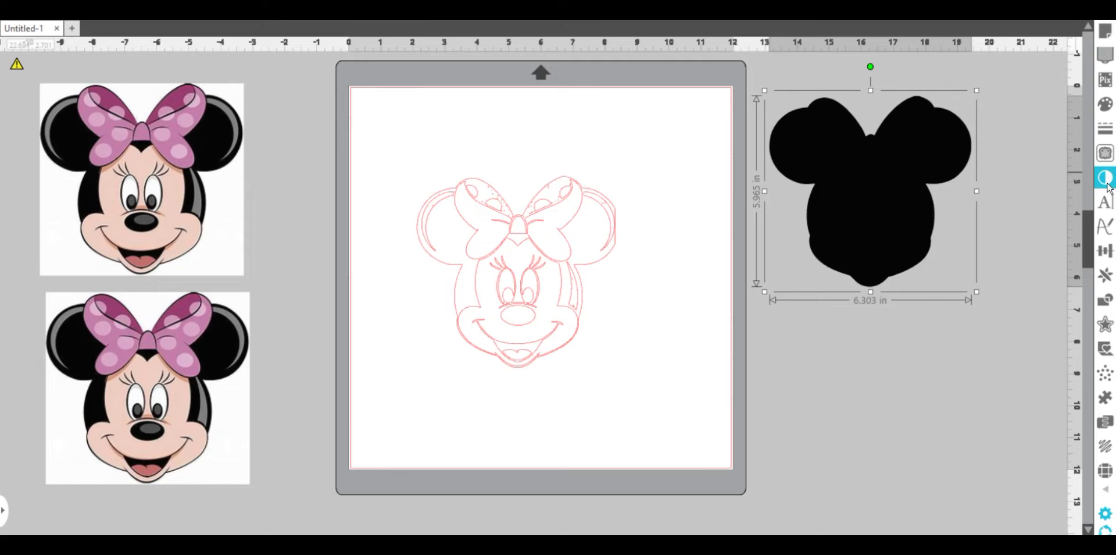
{"action": "right_click", "coordinate": [921, 169]}
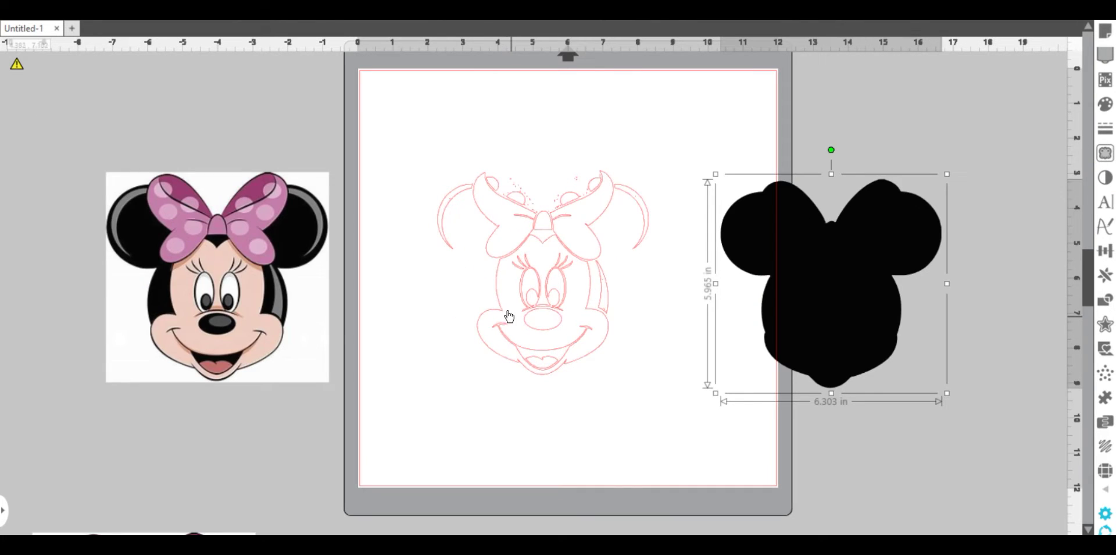
{"action": "mouse_move", "coordinate": [505, 314]}
{"action": "left_mouse_down"}
{"action": "mouse_move", "coordinate": [725, 341]}
{"action": "mouse_move", "coordinate": [808, 309]}
{"action": "mouse_move", "coordinate": [638, 390]}
{"action": "left_mouse_up"}
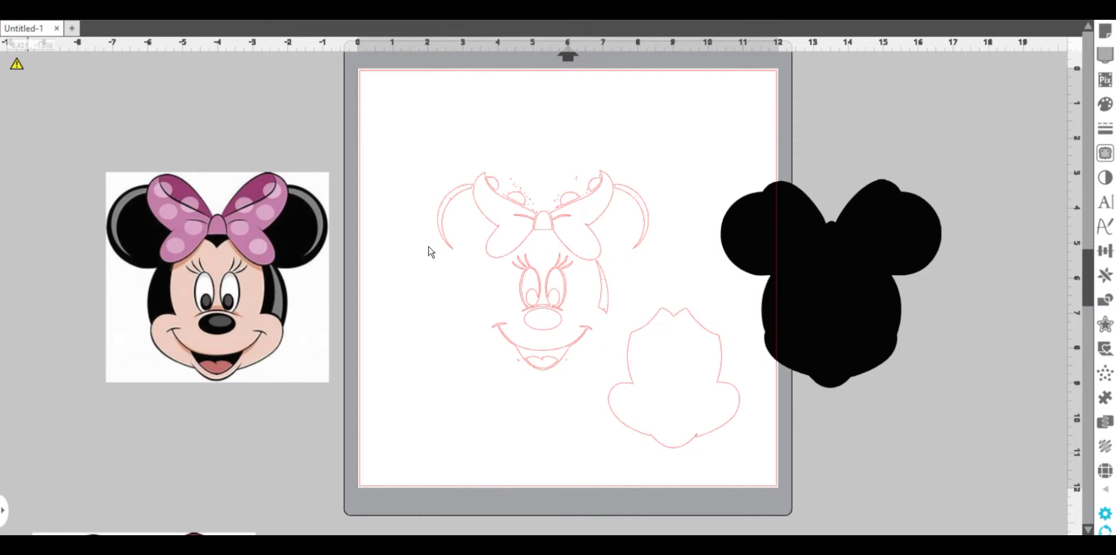
{"action": "left_click_drag", "start_coordinate": [725, 466], "coordinate": [668, 426]}
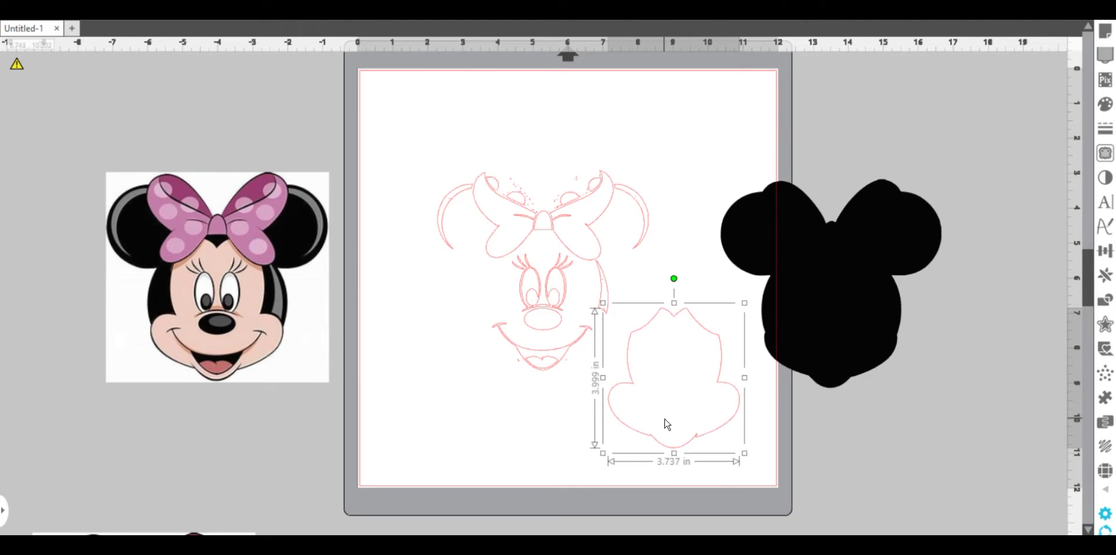
Step: Fill the face shape with the skin tone sampled from the Minnie image and make its line colour transparent
{"action": "left_click", "coordinate": [11, 30]}
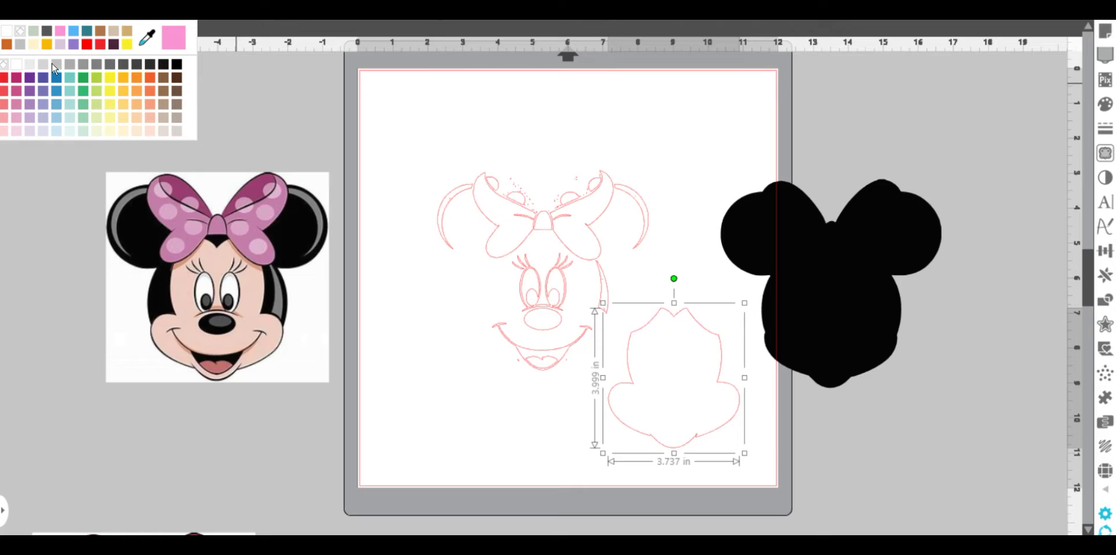
{"action": "left_click", "coordinate": [147, 46]}
{"action": "left_click", "coordinate": [186, 287]}
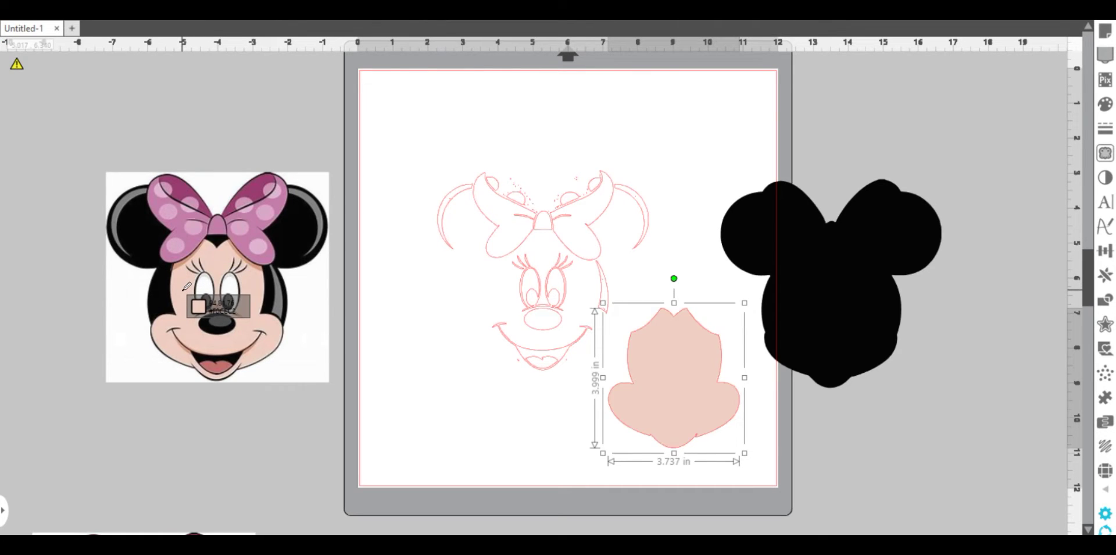
{"action": "left_click", "coordinate": [46, 18]}
{"action": "left_click", "coordinate": [71, 26]}
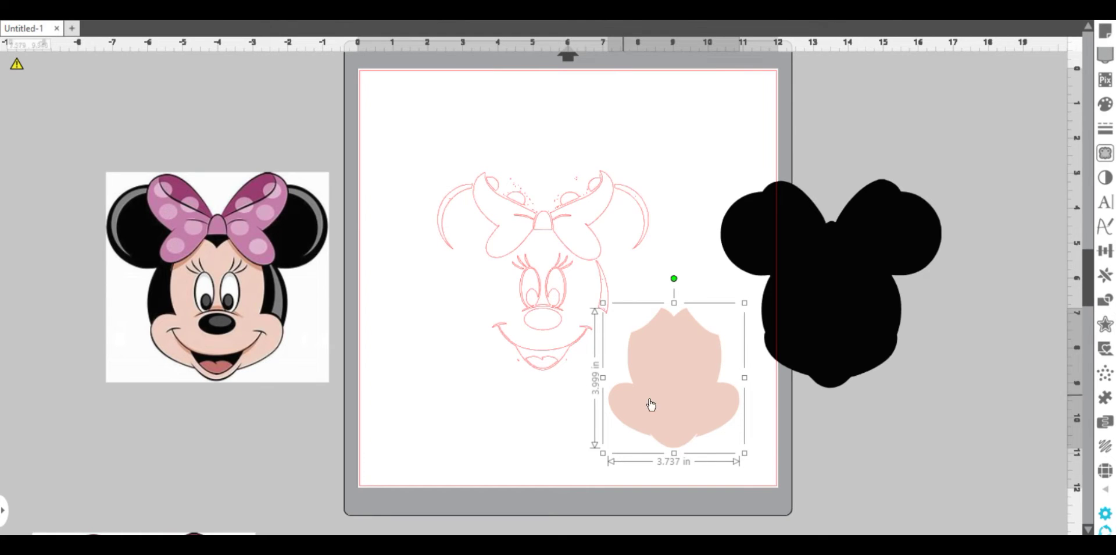
Step: Position the skin-toned face on the black head silhouette and place the traced smile outline over it
{"action": "left_click_drag", "start_coordinate": [663, 408], "coordinate": [819, 341]}
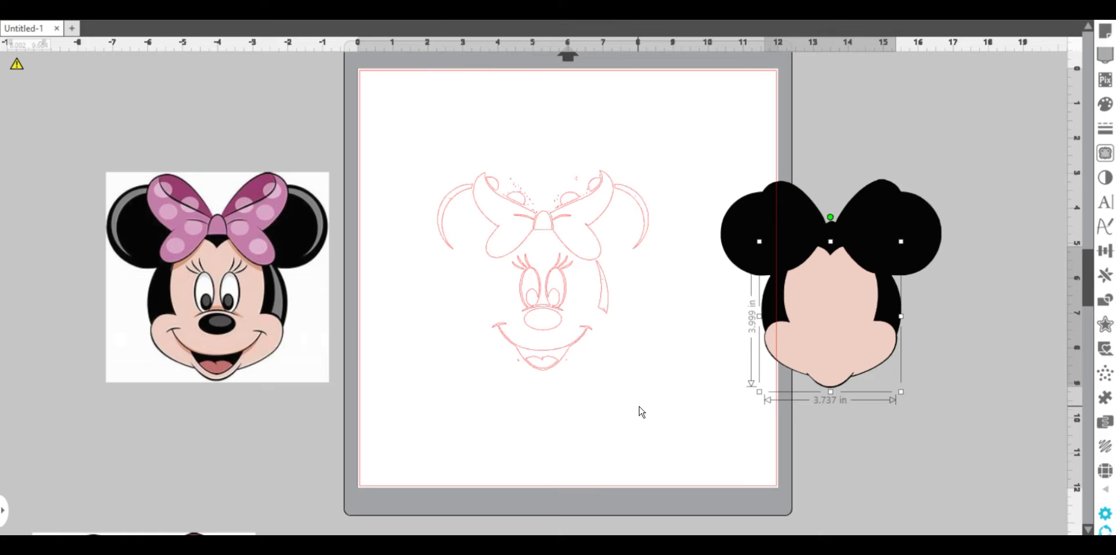
{"action": "left_click", "coordinate": [560, 431]}
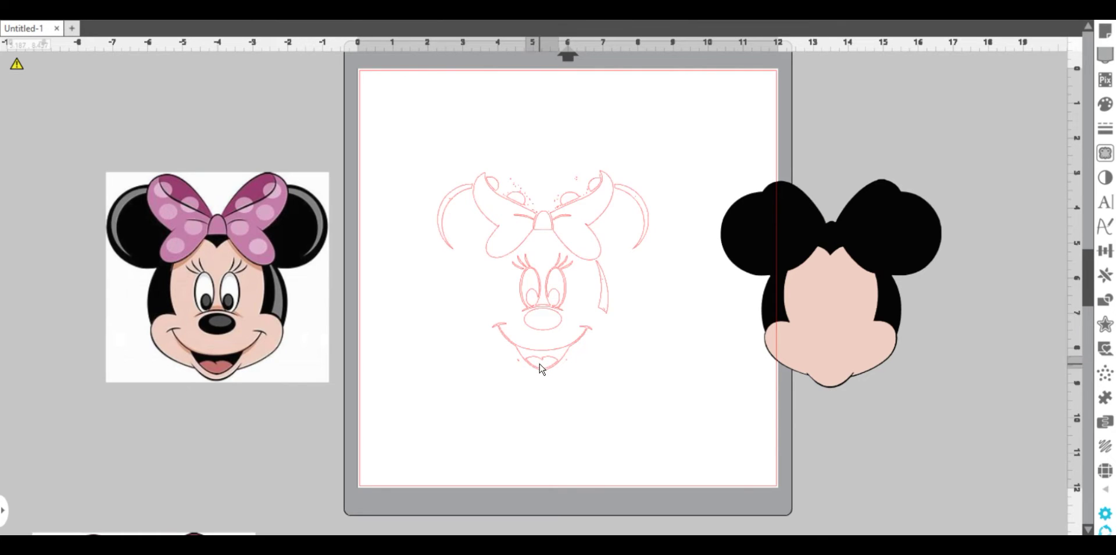
{"action": "left_click", "coordinate": [539, 367]}
{"action": "left_click", "coordinate": [526, 370]}
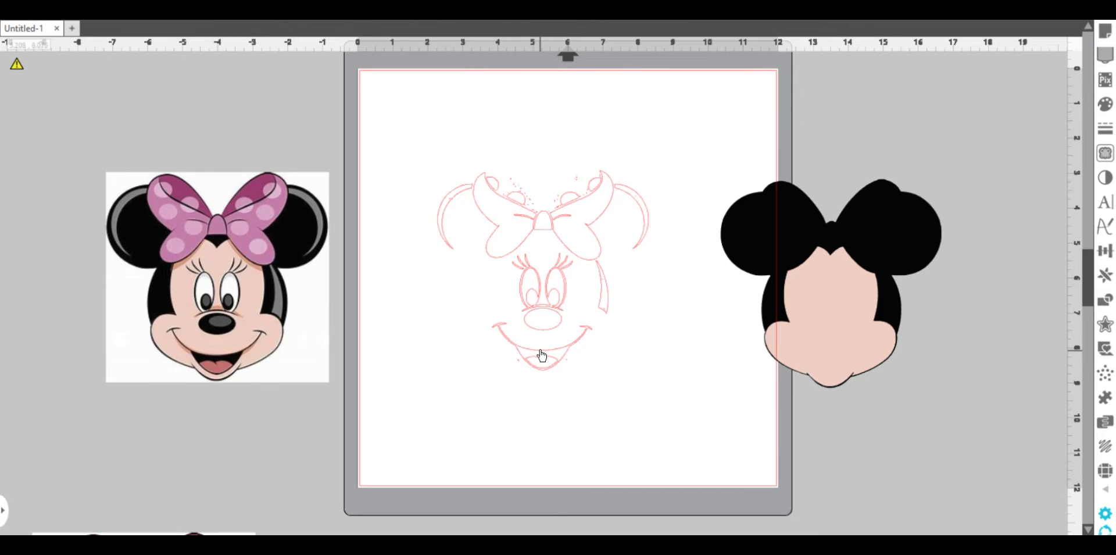
{"action": "mouse_move", "coordinate": [541, 355]}
{"action": "left_mouse_down"}
{"action": "mouse_move", "coordinate": [647, 371]}
{"action": "mouse_move", "coordinate": [829, 369]}
{"action": "left_mouse_up"}
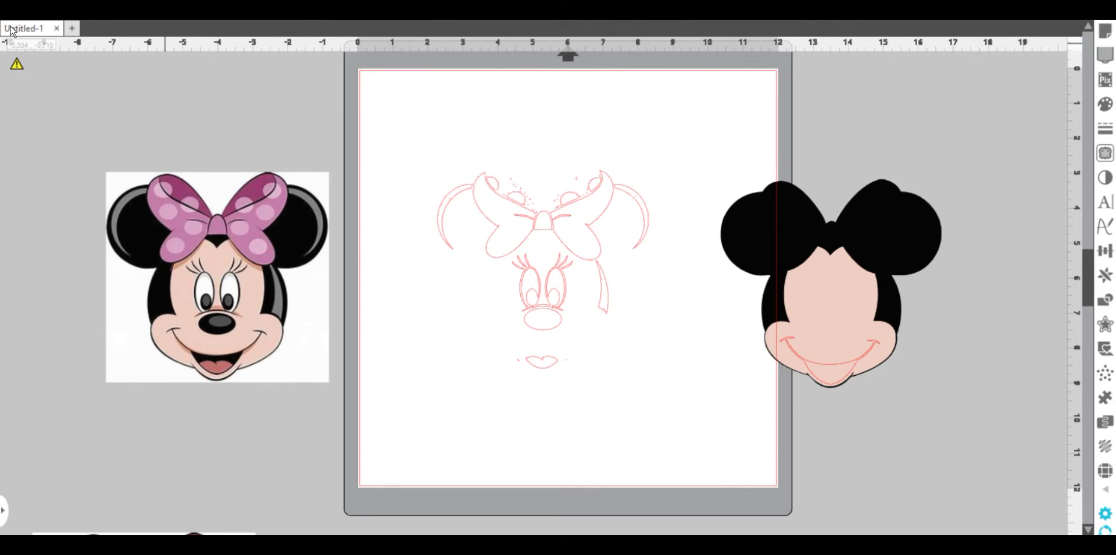
Step: Fill the smile shape on the face with black and make its line colour transparent
{"action": "left_click", "coordinate": [833, 372]}
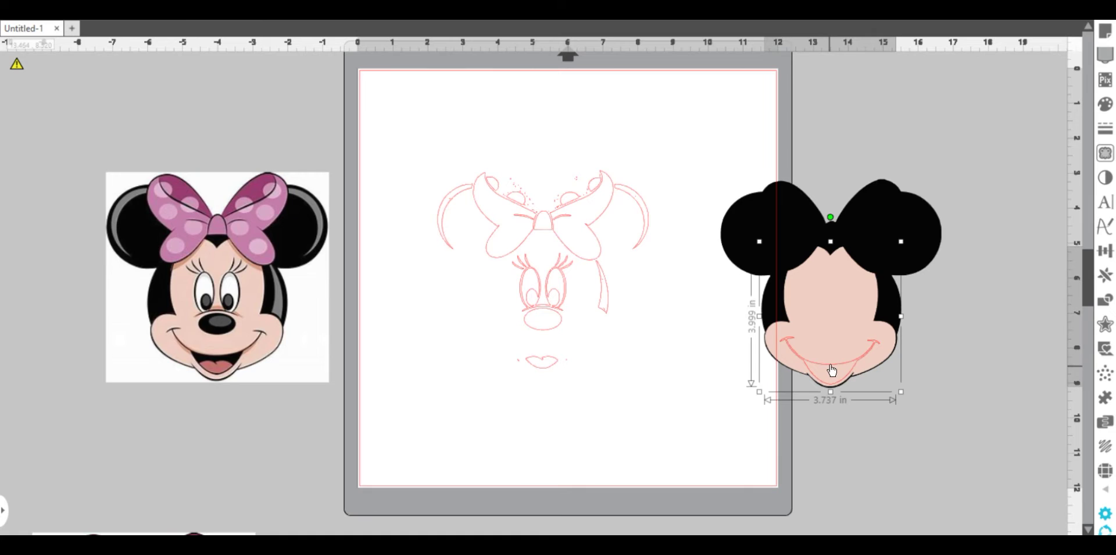
{"action": "left_click", "coordinate": [832, 370]}
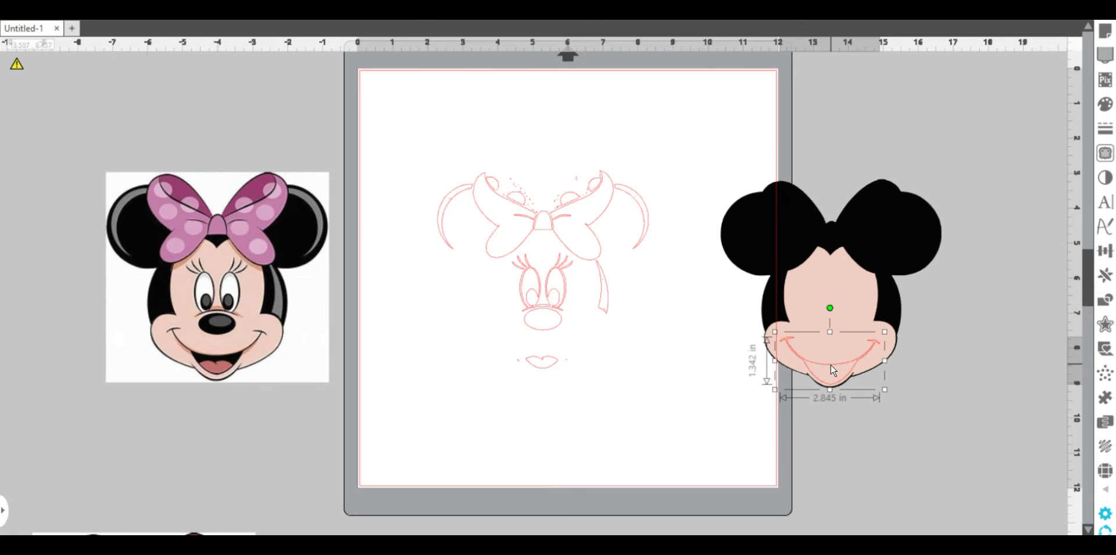
{"action": "left_click", "coordinate": [10, 26]}
{"action": "left_click", "coordinate": [20, 32]}
{"action": "left_click", "coordinate": [42, 29]}
{"action": "left_click", "coordinate": [39, 32]}
{"action": "left_click", "coordinate": [654, 433]}
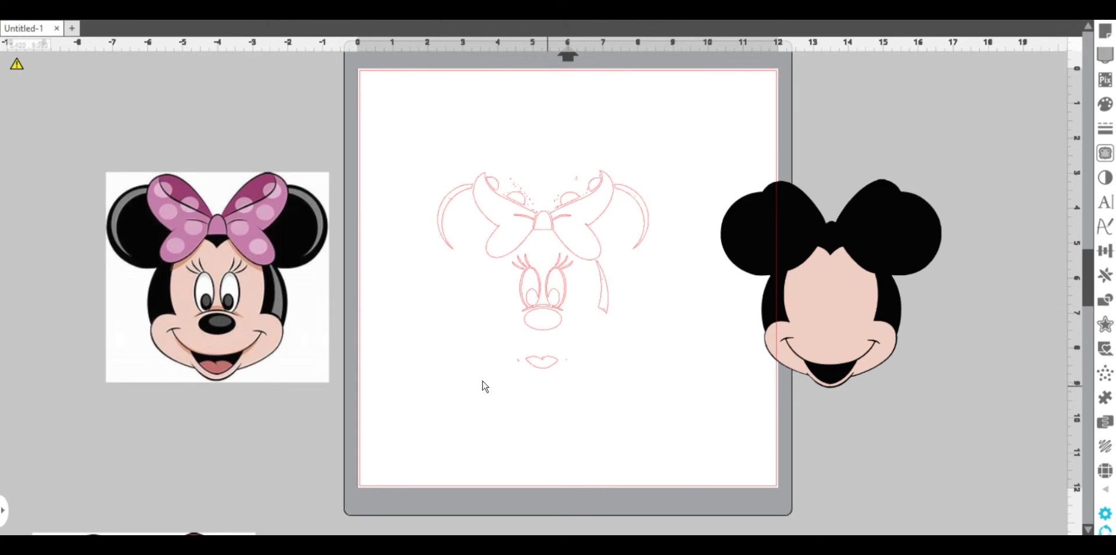
Step: Fill the traced tongue with the red sampled from the Minnie image's tongue and make its line colour transparent
{"action": "left_click", "coordinate": [546, 367]}
{"action": "left_click_drag", "start_coordinate": [546, 366], "coordinate": [546, 381]}
{"action": "left_click", "coordinate": [10, 16]}
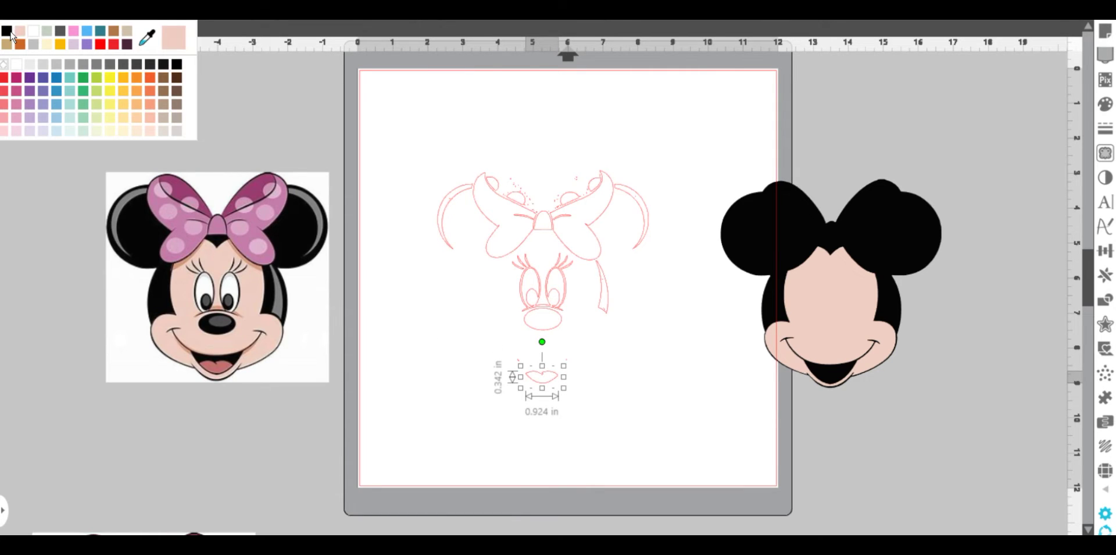
{"action": "left_click", "coordinate": [147, 38]}
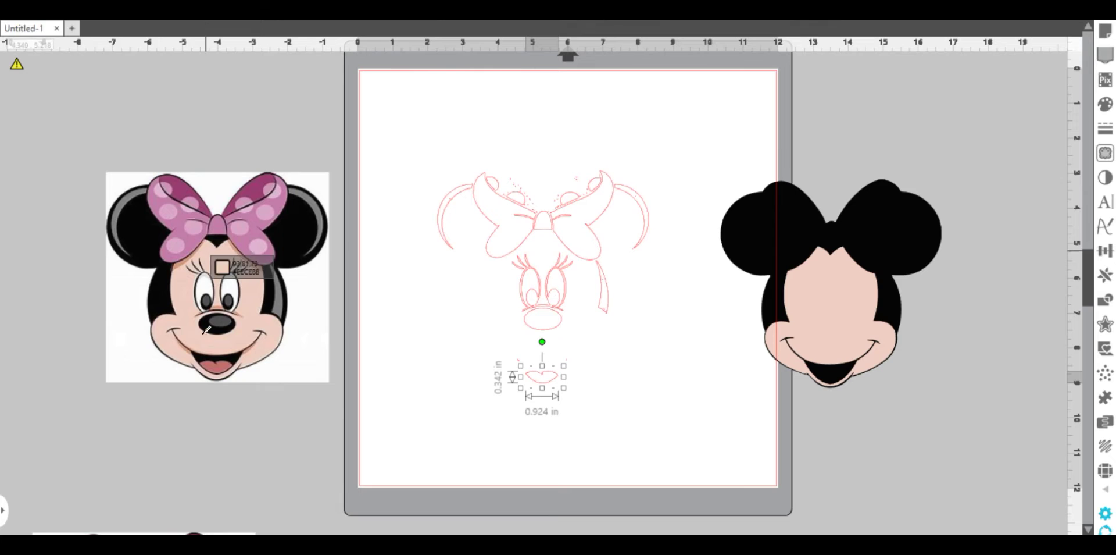
{"action": "left_click", "coordinate": [219, 367]}
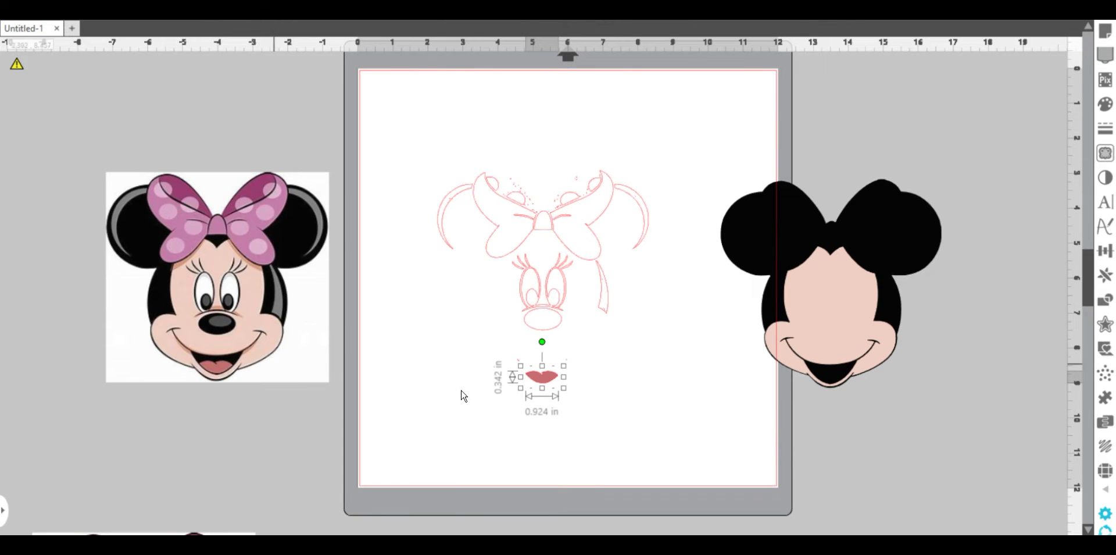
{"action": "left_click", "coordinate": [41, 26]}
Step: Move the assembled head closer to the tracing and position the red tongue inside its mouth
{"action": "left_click_drag", "start_coordinate": [546, 377], "coordinate": [829, 378]}
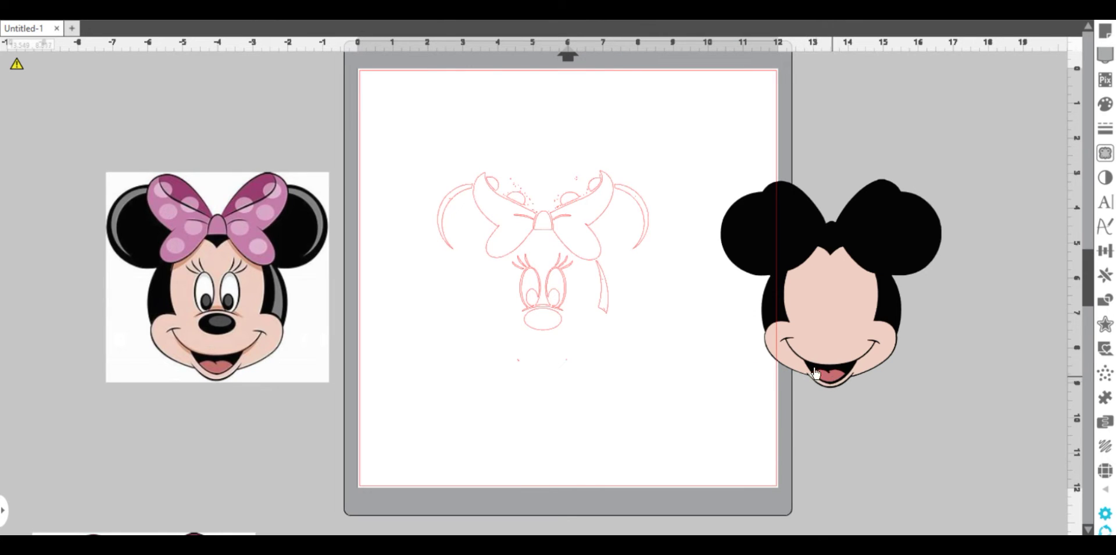
{"action": "left_click", "coordinate": [847, 261]}
{"action": "left_click_drag", "start_coordinate": [840, 291], "coordinate": [780, 258]}
{"action": "left_click", "coordinate": [861, 398]}
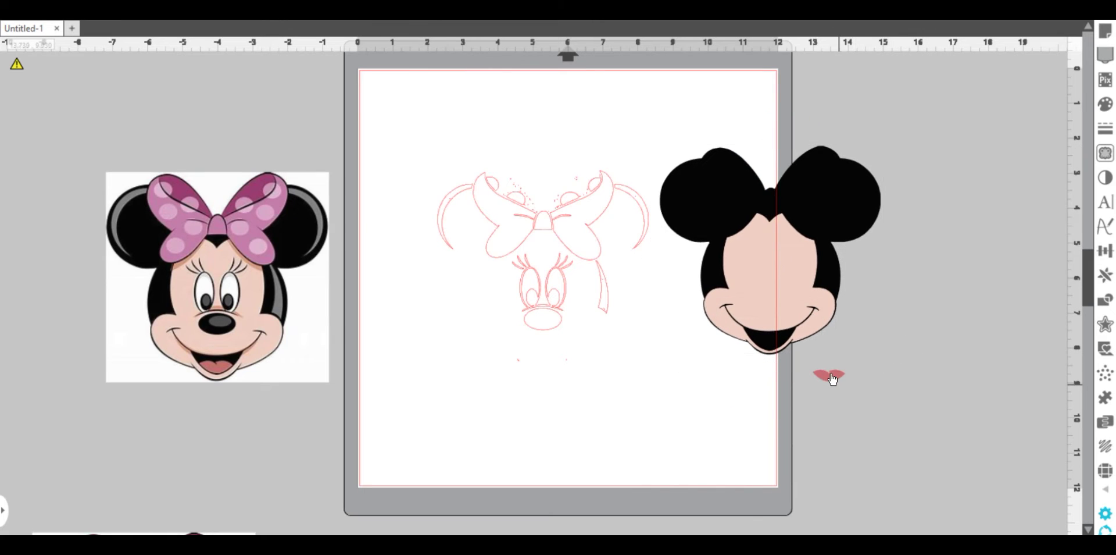
{"action": "left_click_drag", "start_coordinate": [829, 375], "coordinate": [771, 347]}
Step: Give the traced nose a black fill and a transparent line, and place it on the face above the mouth
{"action": "left_click", "coordinate": [548, 333]}
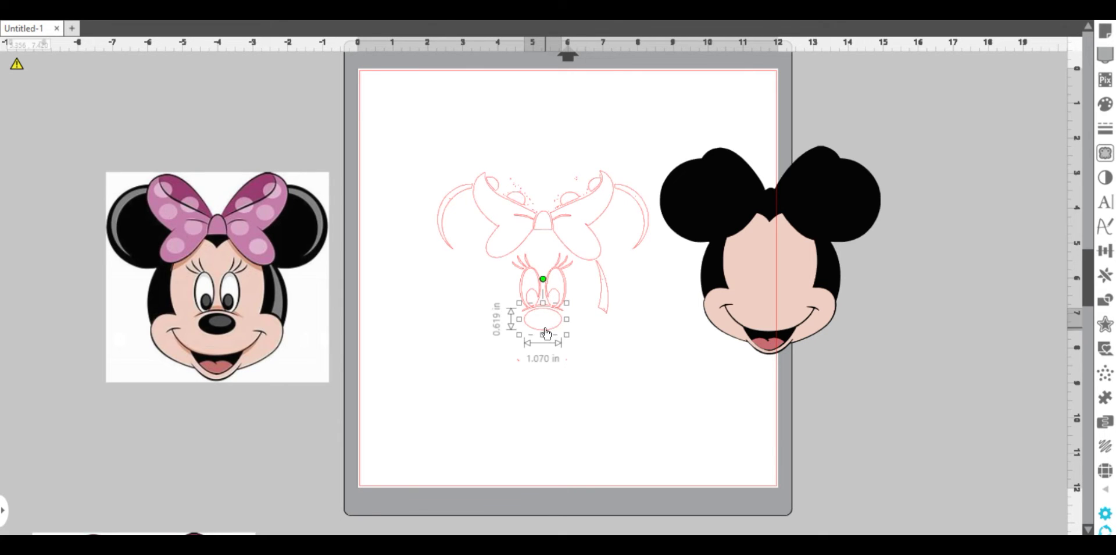
{"action": "left_click", "coordinate": [12, 28]}
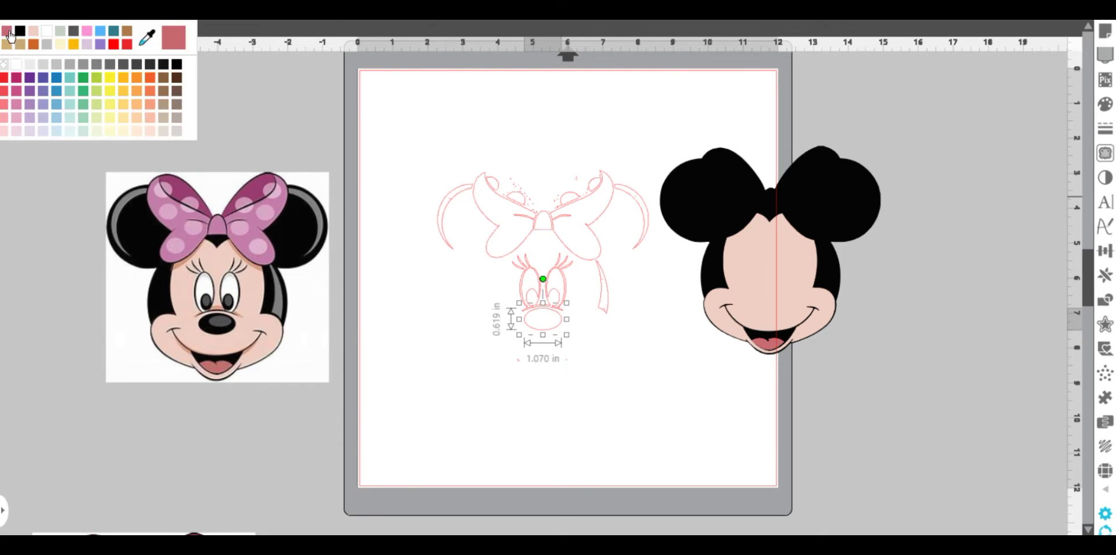
{"action": "left_click", "coordinate": [19, 36]}
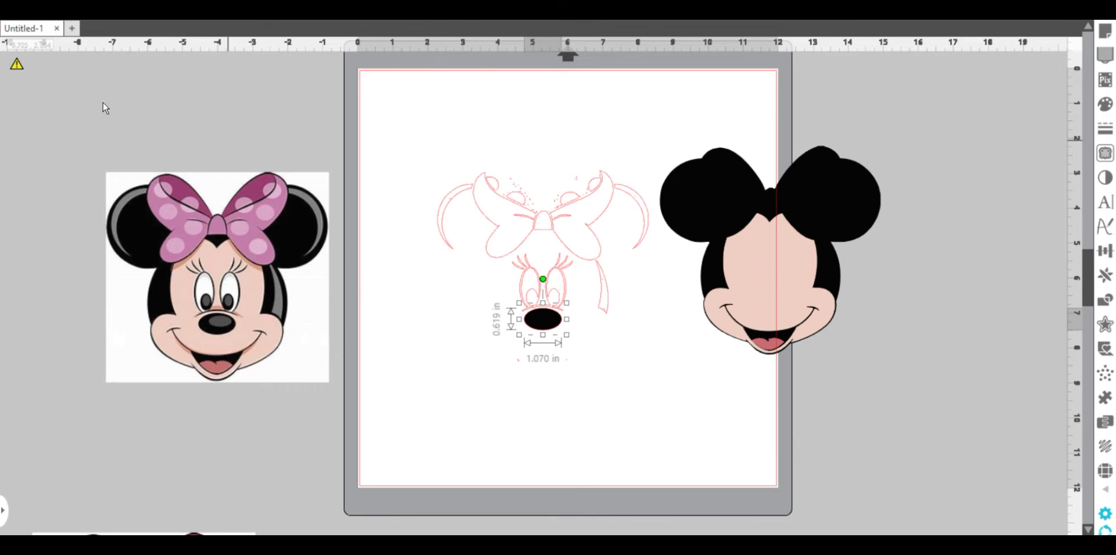
{"action": "left_click", "coordinate": [43, 26]}
{"action": "left_click", "coordinate": [41, 26]}
{"action": "left_click", "coordinate": [37, 26]}
{"action": "left_click", "coordinate": [40, 30]}
{"action": "left_click", "coordinate": [586, 386]}
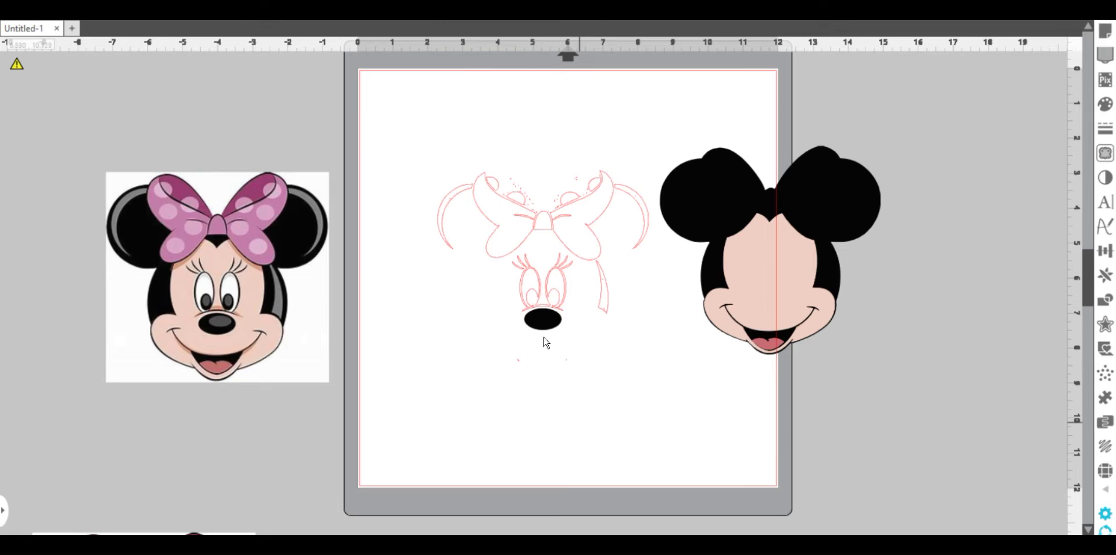
{"action": "left_click_drag", "start_coordinate": [622, 325], "coordinate": [769, 314]}
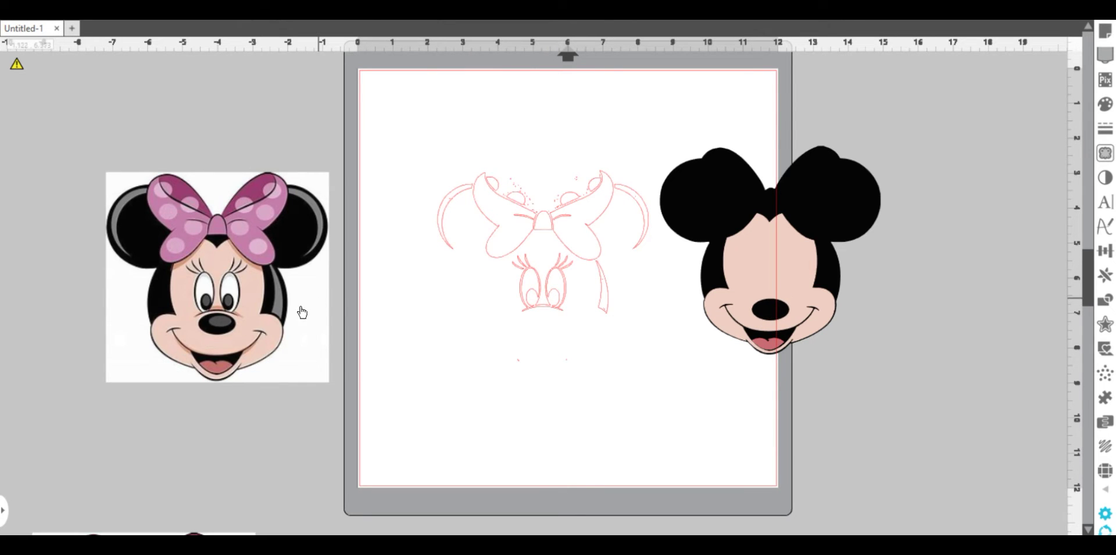
Step: Move the Minnie reference image to the right of the assembled head and shift the whole head slightly up and left
{"action": "left_click_drag", "start_coordinate": [299, 312], "coordinate": [1028, 283]}
{"action": "left_click", "coordinate": [715, 353]}
{"action": "left_click", "coordinate": [744, 233]}
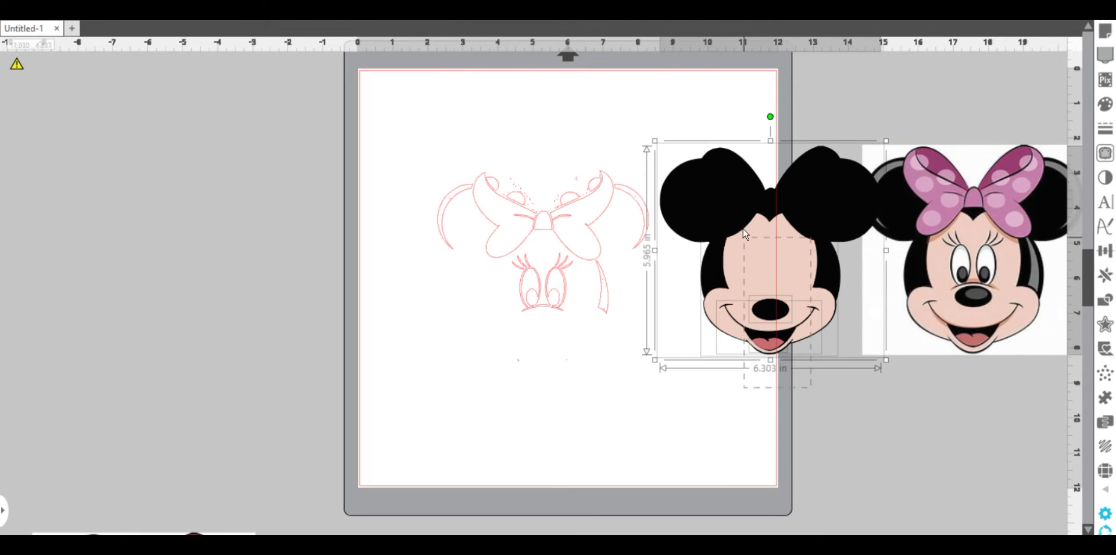
{"action": "mouse_move", "coordinate": [724, 211]}
{"action": "left_mouse_down"}
{"action": "mouse_move", "coordinate": [711, 212]}
{"action": "mouse_move", "coordinate": [724, 205]}
{"action": "left_mouse_up"}
Step: Select the remaining bow, eye and highlight outlines together and move them toward the left edge of the mat
{"action": "left_click_drag", "start_coordinate": [417, 163], "coordinate": [616, 306]}
{"action": "left_click", "coordinate": [645, 220], "text": "shift"}
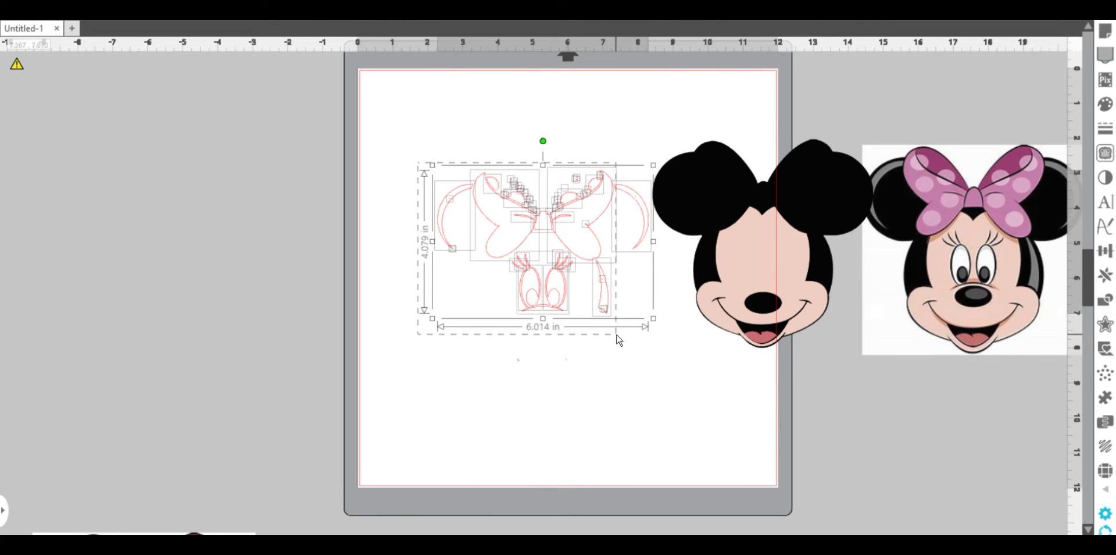
{"action": "left_click_drag", "start_coordinate": [521, 299], "coordinate": [441, 300]}
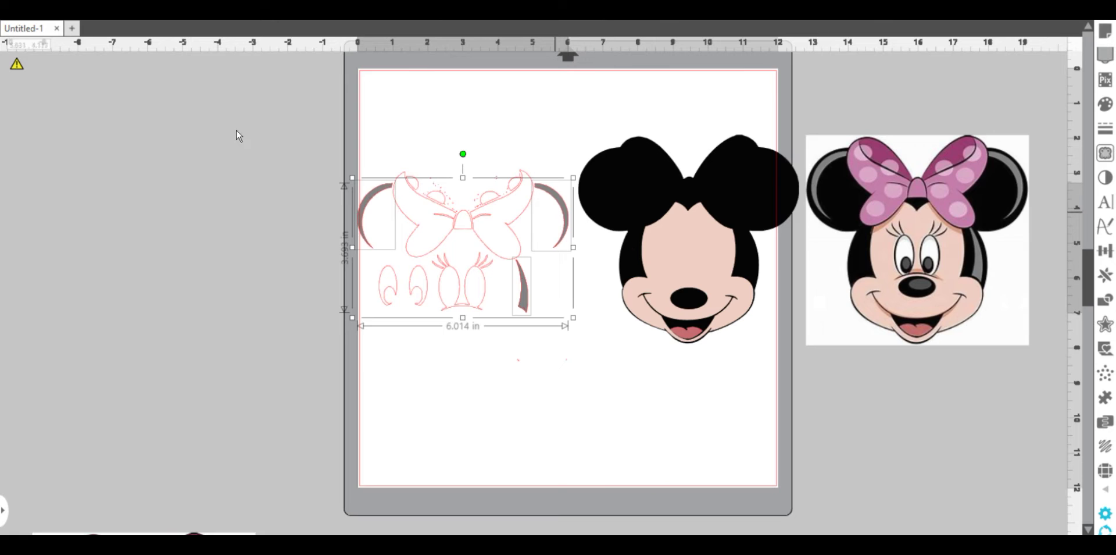
Step: Make the line colour of the grey highlights transparent and position them on the ears and side of the head
{"action": "left_click", "coordinate": [26, 15]}
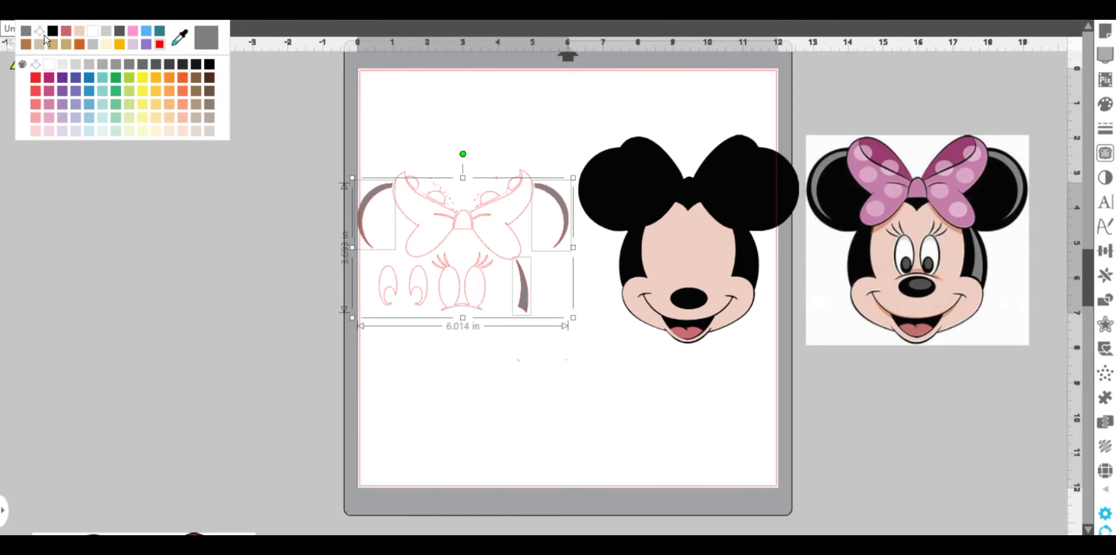
{"action": "left_click_drag", "start_coordinate": [567, 215], "coordinate": [788, 182]}
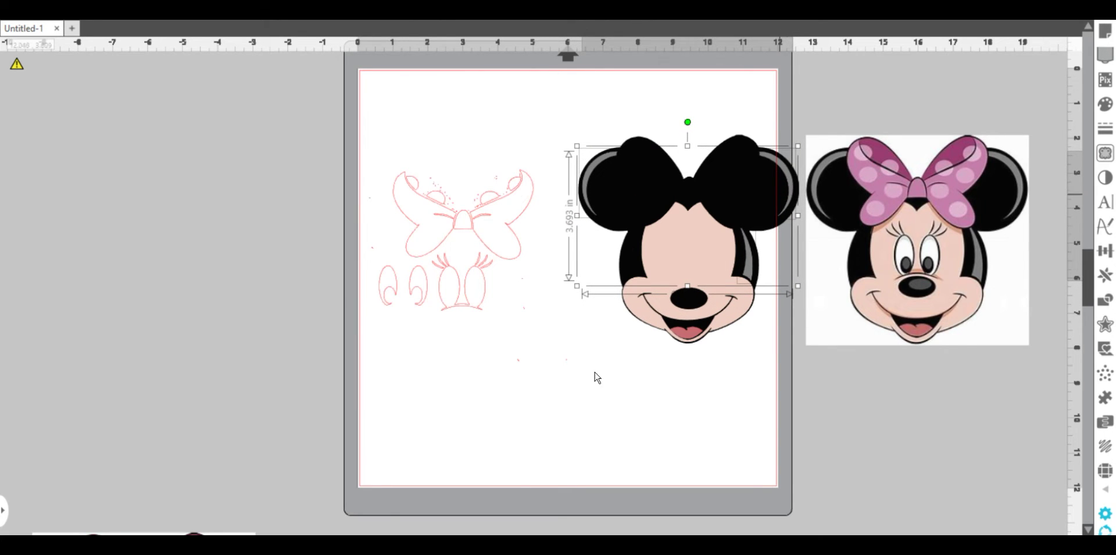
{"action": "left_click", "coordinate": [537, 401]}
Step: Delete the traced bow outlines from the mat, leaving the eye and eyelash pieces in place
{"action": "left_click", "coordinate": [501, 258]}
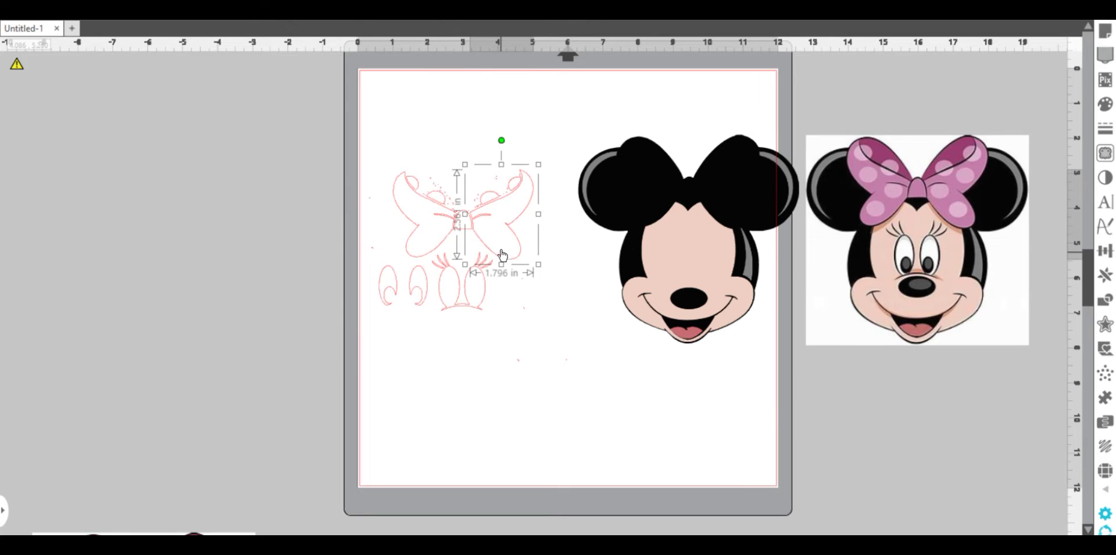
{"action": "left_click_drag", "start_coordinate": [502, 251], "coordinate": [504, 250]}
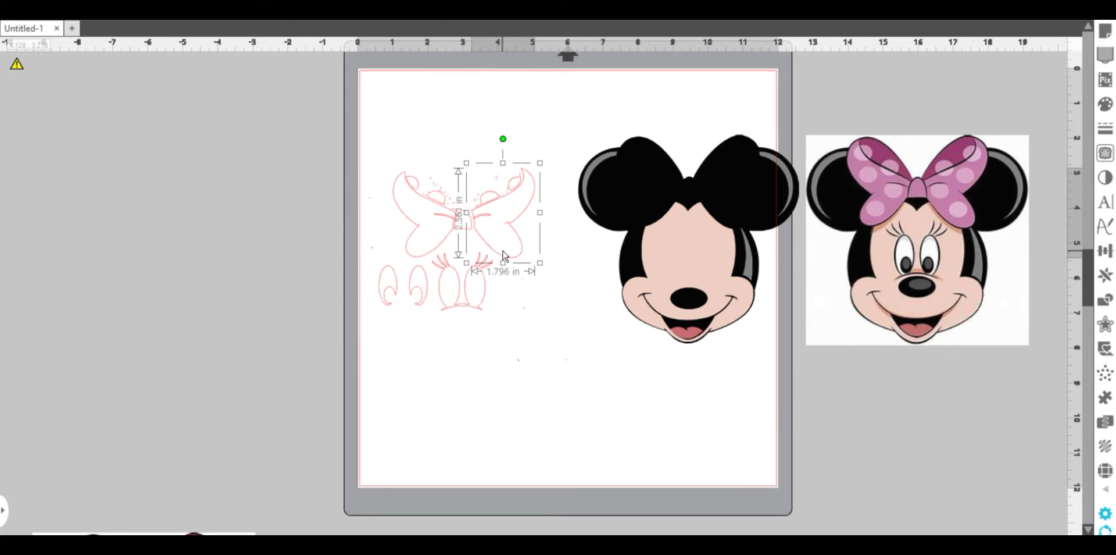
{"action": "left_click", "coordinate": [524, 321]}
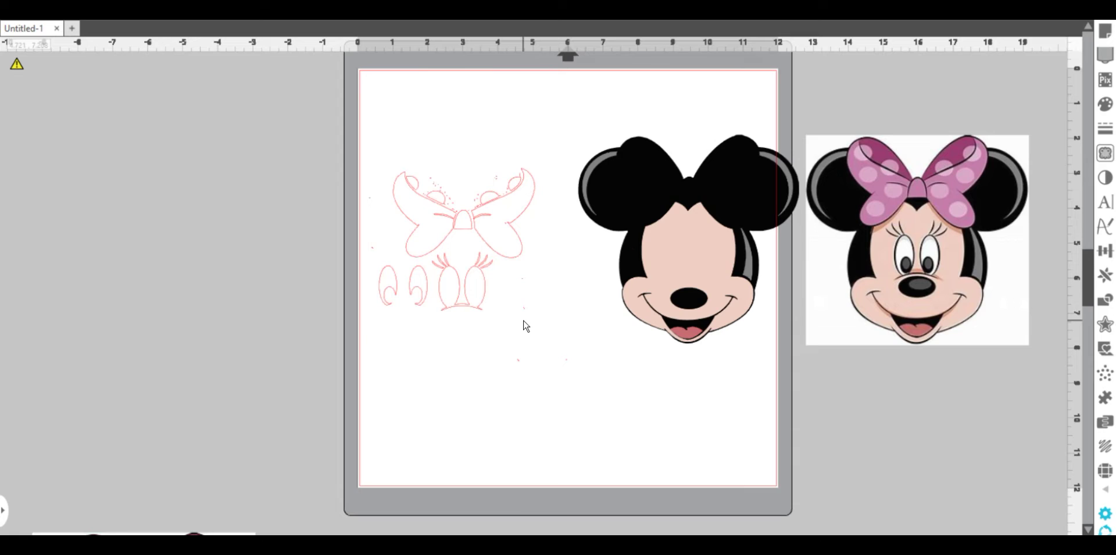
{"action": "left_click", "coordinate": [434, 202]}
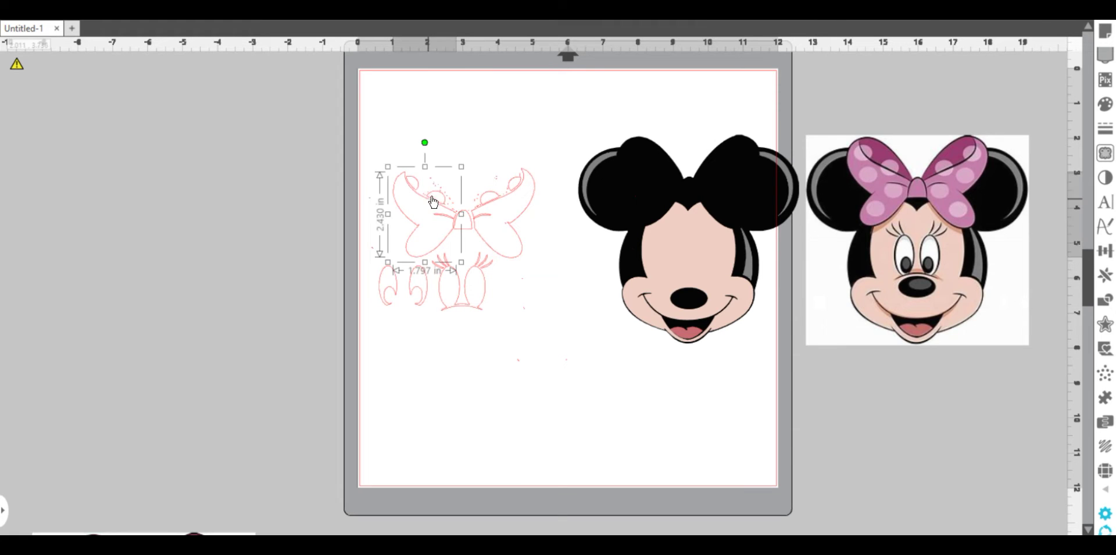
{"action": "left_click_drag", "start_coordinate": [432, 196], "coordinate": [501, 225]}
{"action": "key", "text": "Delete"}
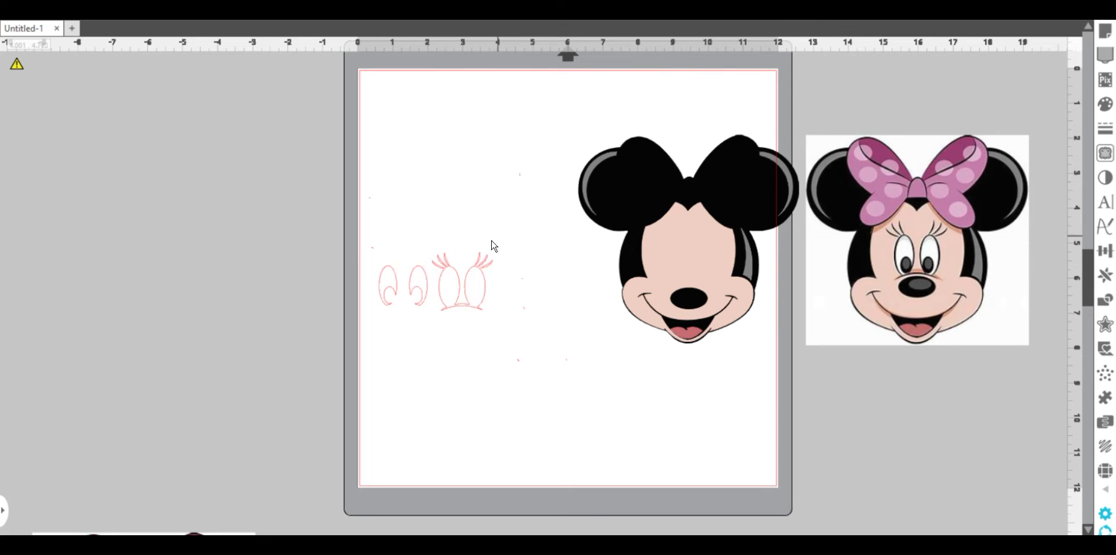
Step: Combine the traced eye and eyelash outlines into a compound path and move it slightly up on the mat
{"action": "left_click", "coordinate": [436, 265]}
{"action": "right_click", "coordinate": [487, 318]}
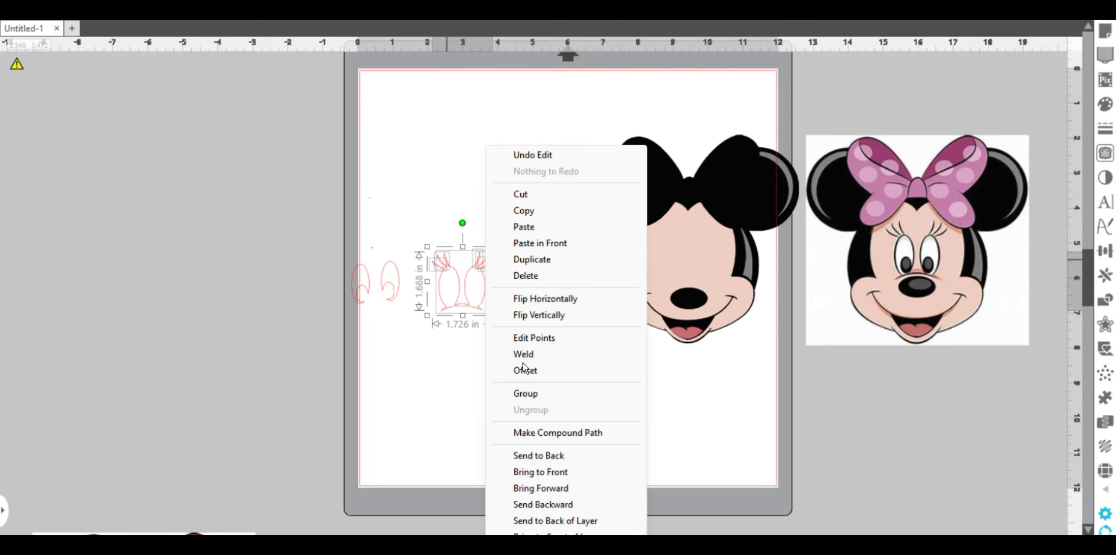
{"action": "left_click", "coordinate": [568, 434]}
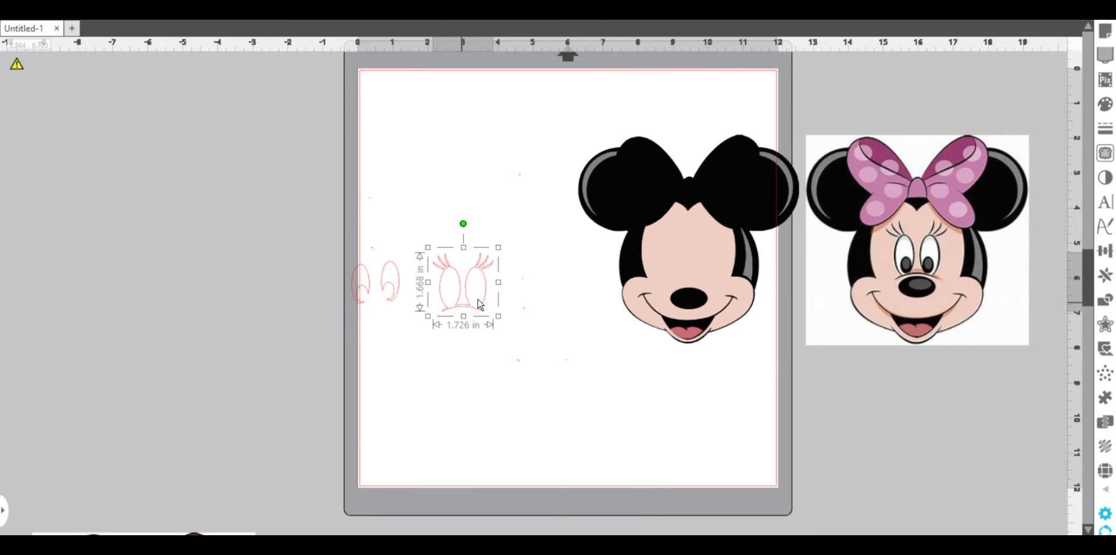
{"action": "left_click_drag", "start_coordinate": [462, 305], "coordinate": [480, 265]}
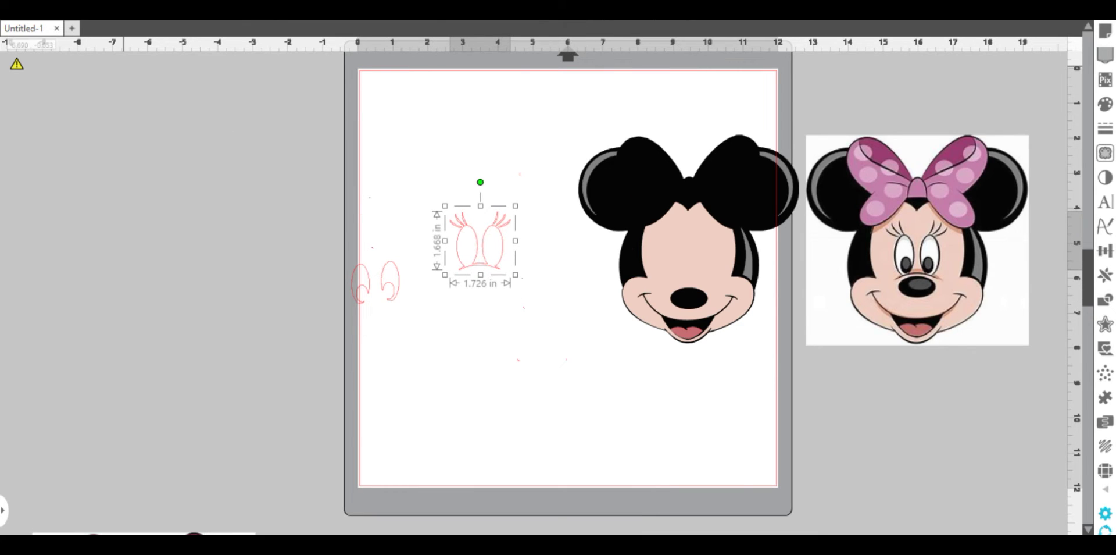
Step: Fill the eye-and-eyelash compound shape with grey and make its line colour transparent
{"action": "left_click", "coordinate": [7, 27]}
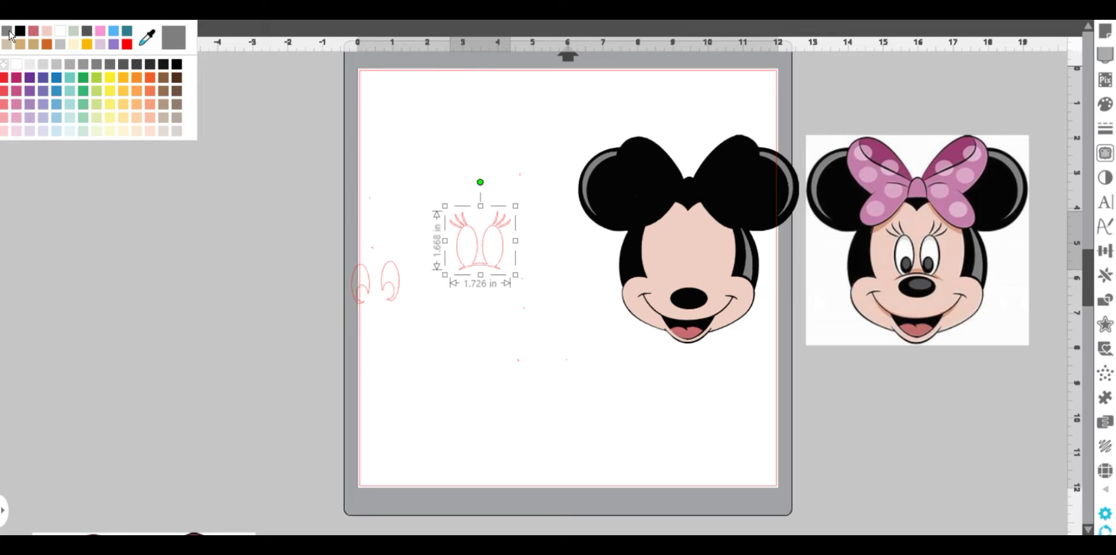
{"action": "left_click", "coordinate": [7, 31]}
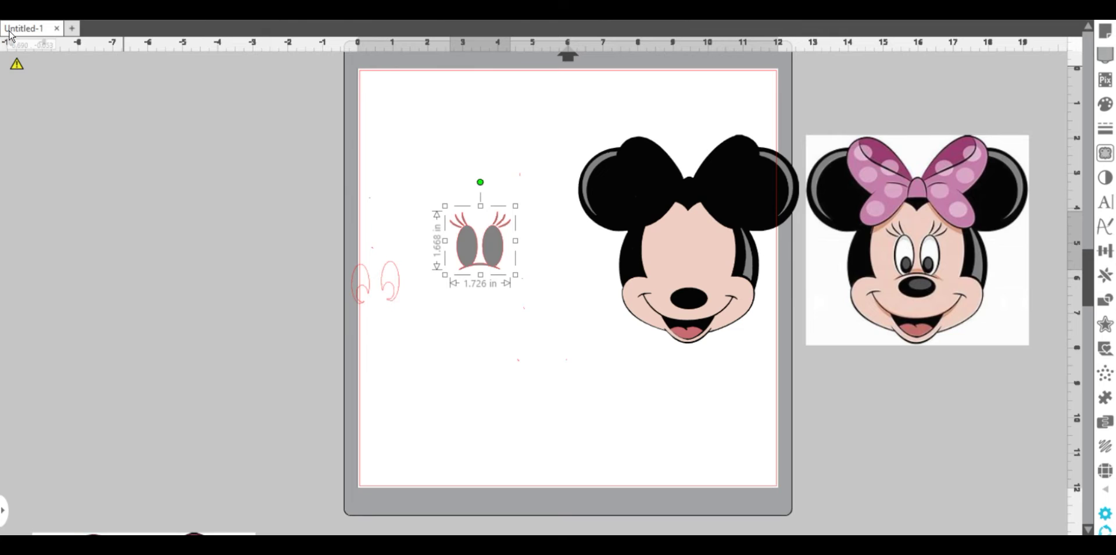
{"action": "left_click", "coordinate": [43, 27]}
{"action": "left_click", "coordinate": [39, 34]}
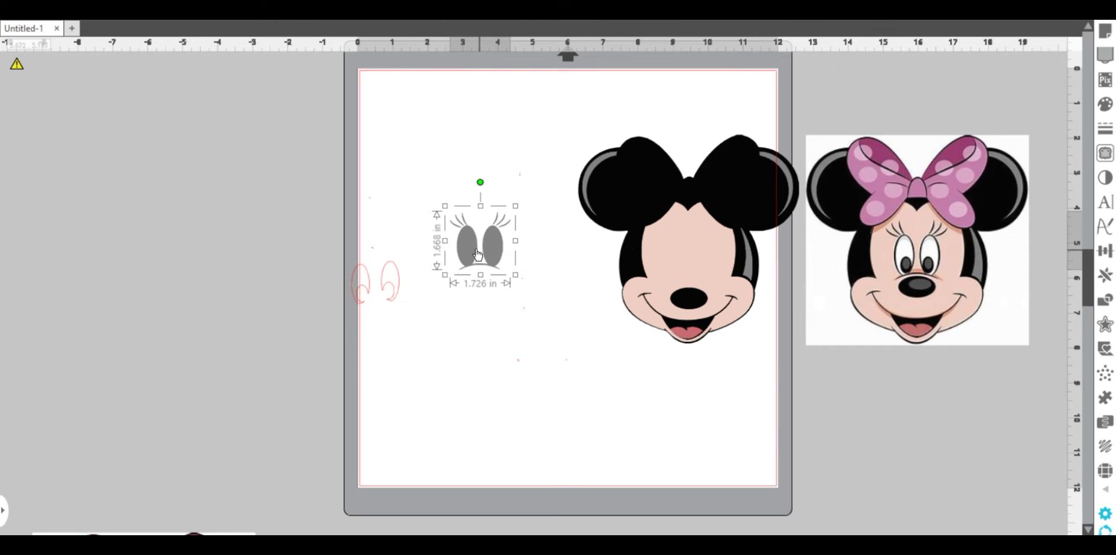
Step: Test the grey eye-and-eyelash piece on the face, return it to the mat, and bring the two eye-white outlines beneath it
{"action": "left_click_drag", "start_coordinate": [482, 252], "coordinate": [687, 269]}
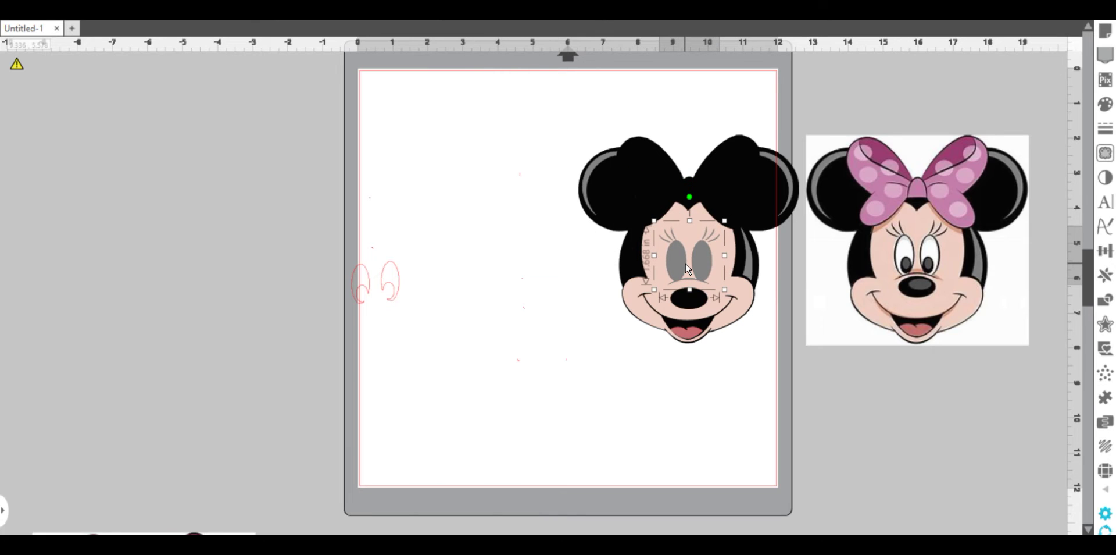
{"action": "left_click_drag", "start_coordinate": [686, 264], "coordinate": [684, 262]}
{"action": "left_click_drag", "start_coordinate": [398, 293], "coordinate": [495, 286]}
{"action": "left_click_drag", "start_coordinate": [364, 288], "coordinate": [451, 285]}
{"action": "left_click_drag", "start_coordinate": [689, 232], "coordinate": [451, 202]}
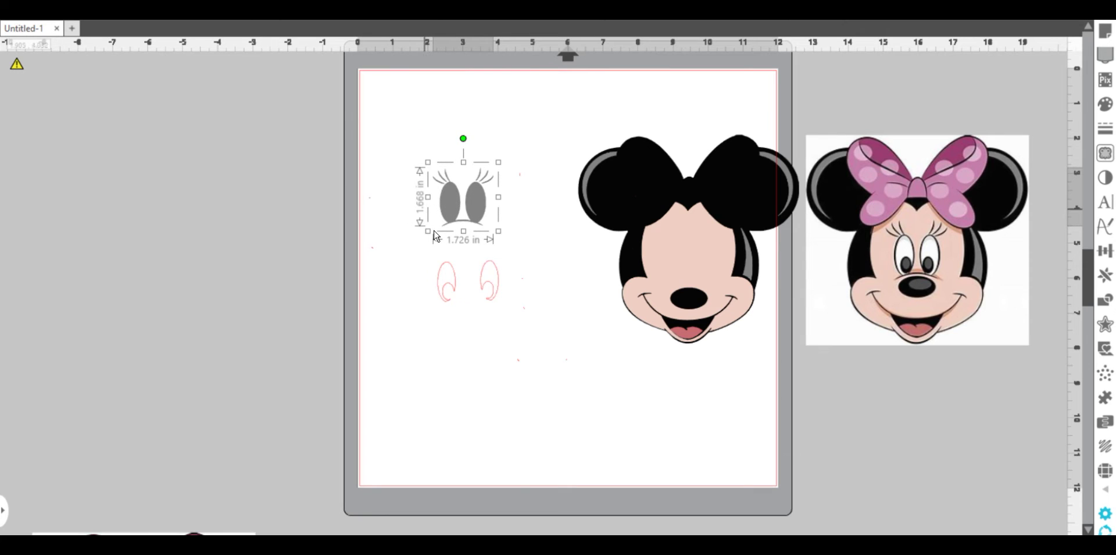
Step: Select both eye-white outlines, fill them with white and make their line colour transparent
{"action": "left_click", "coordinate": [431, 285]}
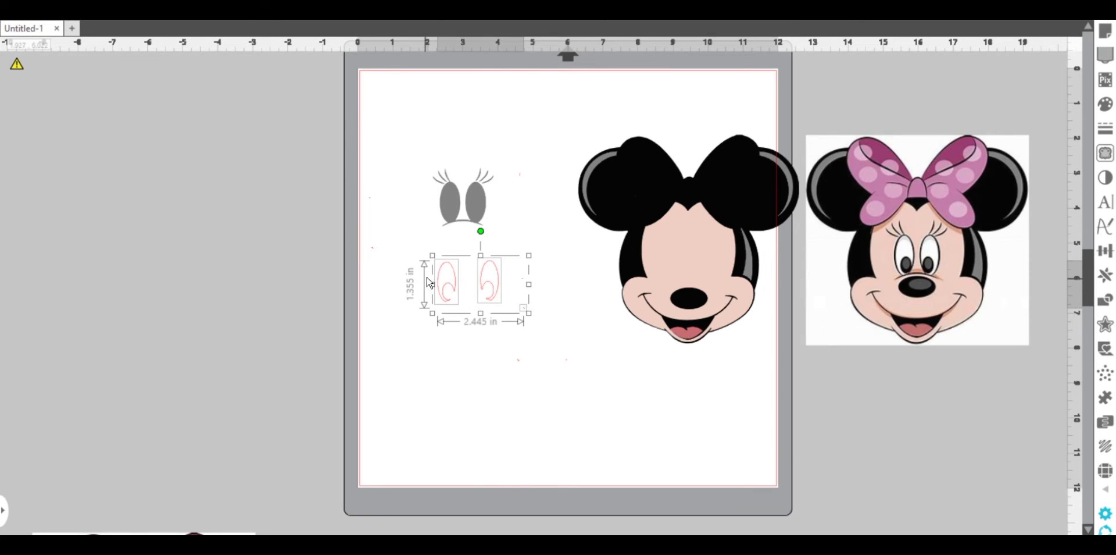
{"action": "left_click", "coordinate": [7, 32]}
{"action": "left_click", "coordinate": [19, 64]}
{"action": "left_click", "coordinate": [49, 33]}
{"action": "left_click", "coordinate": [90, 71]}
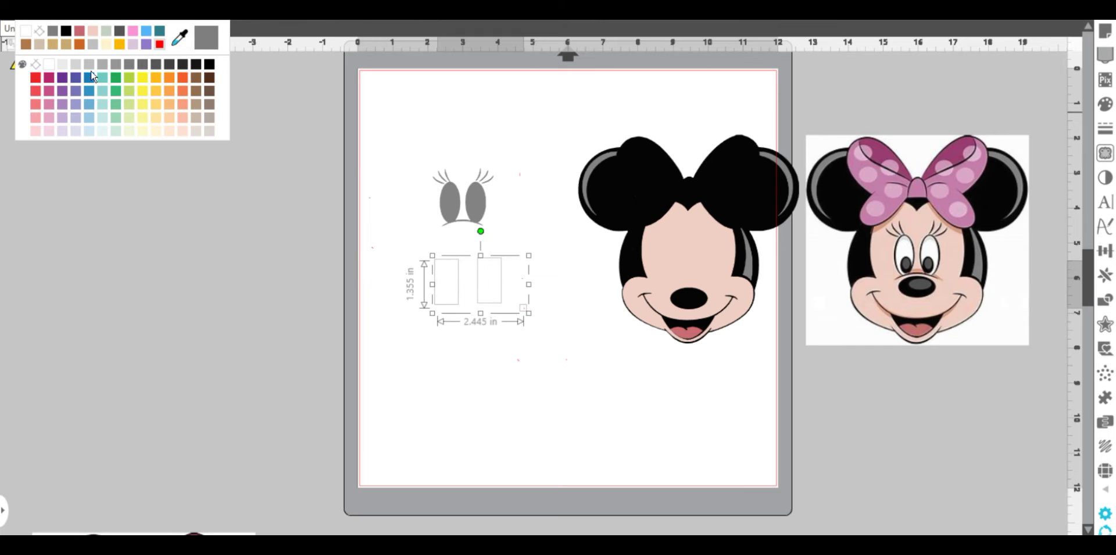
Step: Move the grey eye-and-eyelash piece below the white eye shapes and reselect the white shapes together
{"action": "left_click", "coordinate": [506, 366]}
{"action": "left_click_drag", "start_coordinate": [438, 267], "coordinate": [426, 324]}
{"action": "left_click", "coordinate": [409, 161]}
{"action": "left_click", "coordinate": [427, 206]}
{"action": "left_click", "coordinate": [404, 185]}
{"action": "left_click_drag", "start_coordinate": [399, 181], "coordinate": [514, 255]}
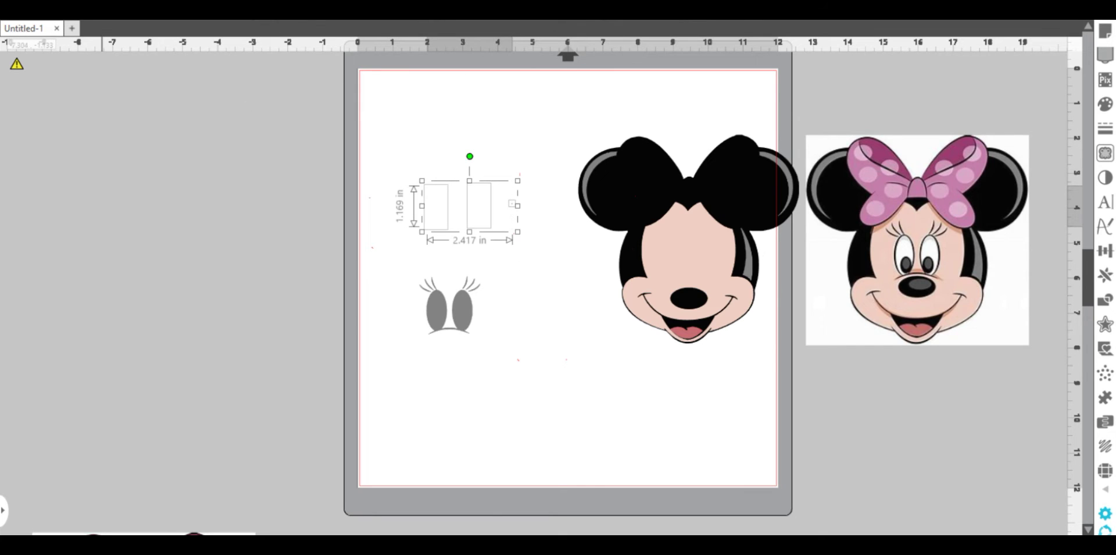
Step: Reapply the white fill to the eye shapes and move them off the mat onto the grey workspace
{"action": "left_click", "coordinate": [6, 26]}
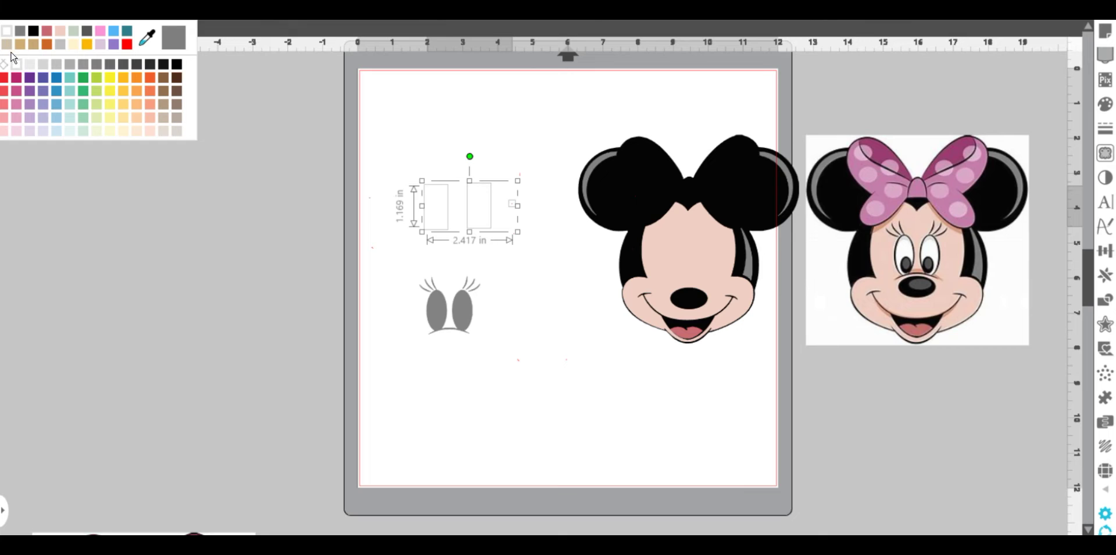
{"action": "left_click", "coordinate": [6, 32]}
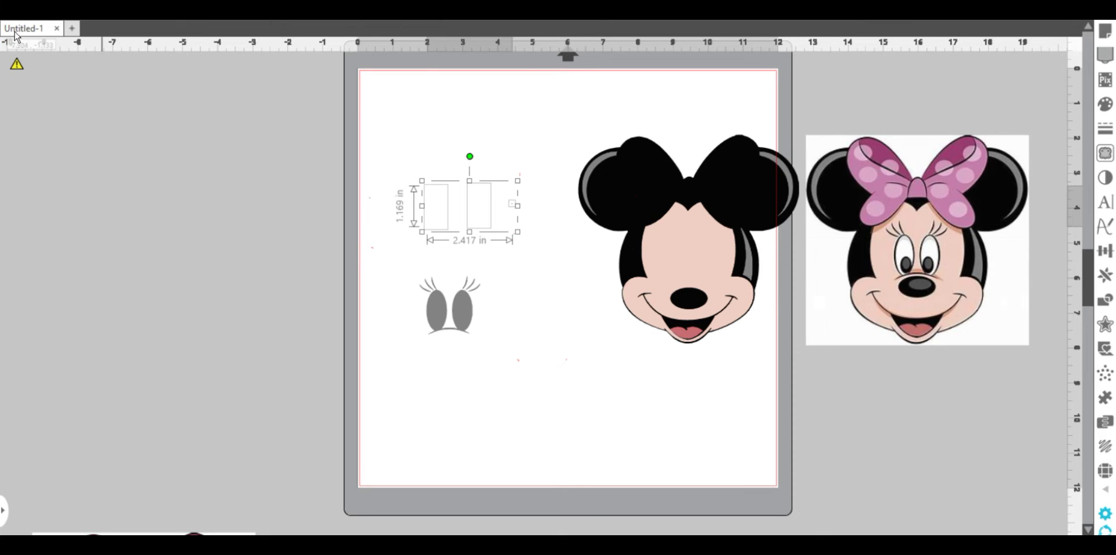
{"action": "left_click", "coordinate": [7, 31]}
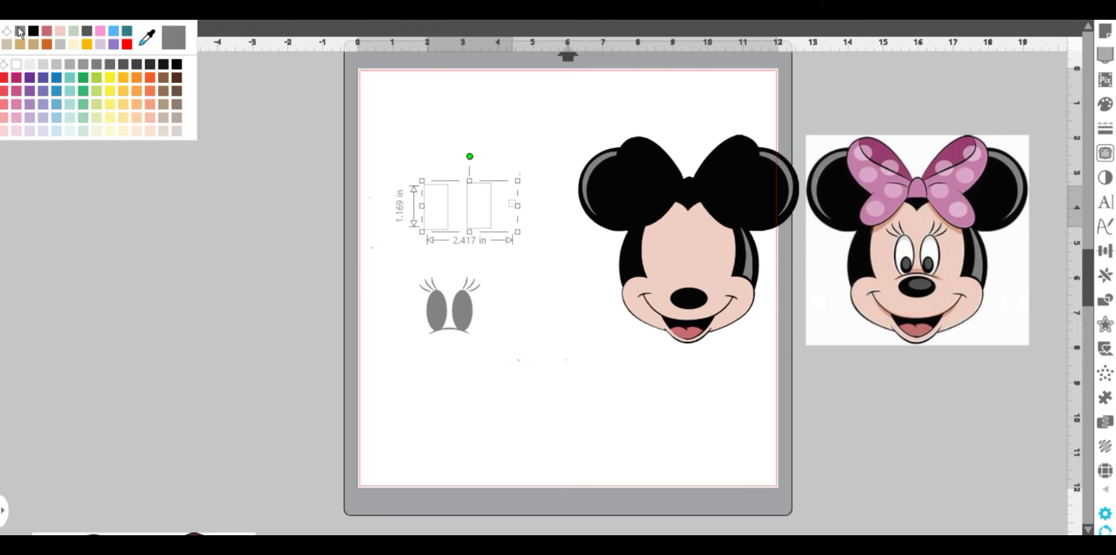
{"action": "left_click", "coordinate": [20, 33]}
{"action": "left_click", "coordinate": [311, 200]}
{"action": "left_click_drag", "start_coordinate": [373, 180], "coordinate": [198, 237]}
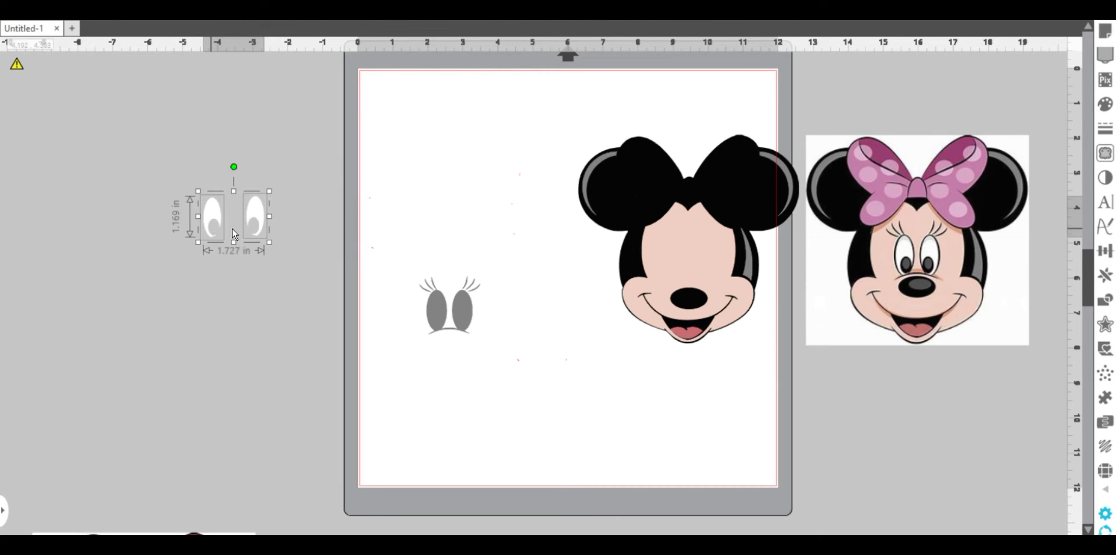
Step: Move the grey eye-and-eyelash piece off the mat, bring the left eye white to the front and fit it inside the left eye
{"action": "left_click_drag", "start_coordinate": [433, 314], "coordinate": [234, 241]}
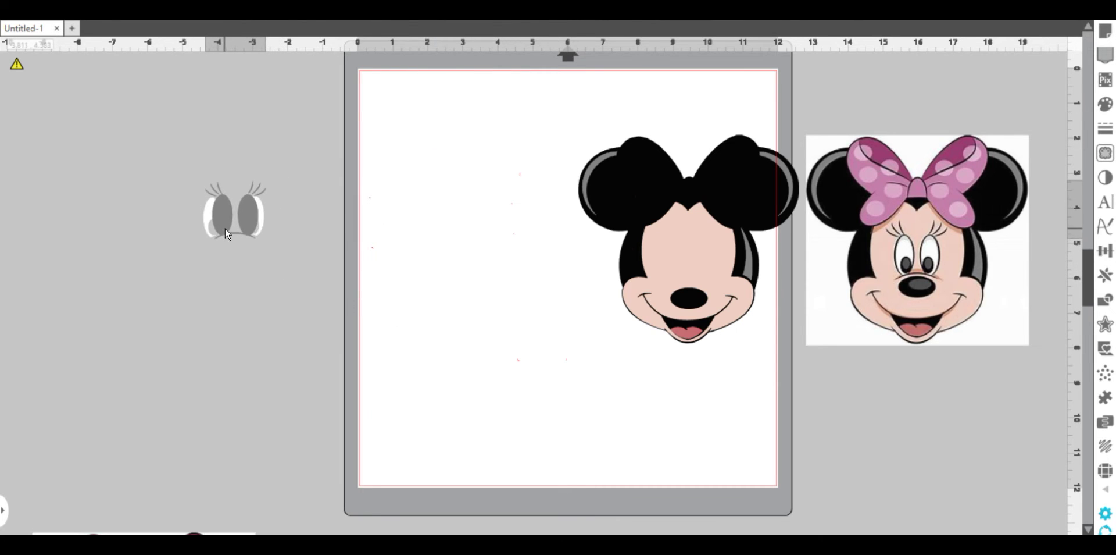
{"action": "left_click_drag", "start_coordinate": [225, 228], "coordinate": [185, 194]}
{"action": "left_click", "coordinate": [211, 218]}
{"action": "right_click", "coordinate": [185, 194]}
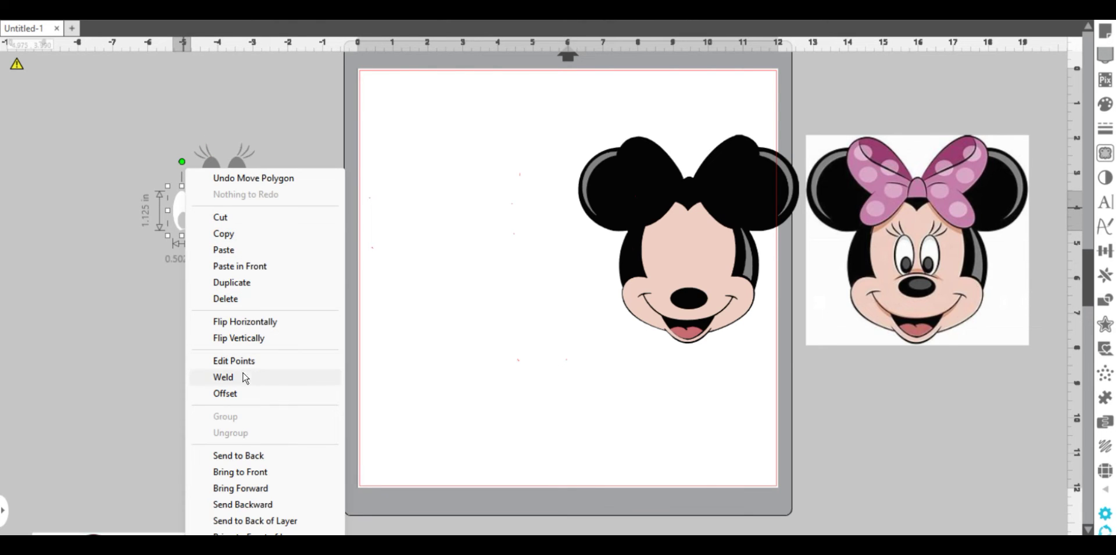
{"action": "left_click", "coordinate": [240, 472]}
{"action": "left_click", "coordinate": [145, 346]}
{"action": "left_click_drag", "start_coordinate": [185, 207], "coordinate": [213, 173]}
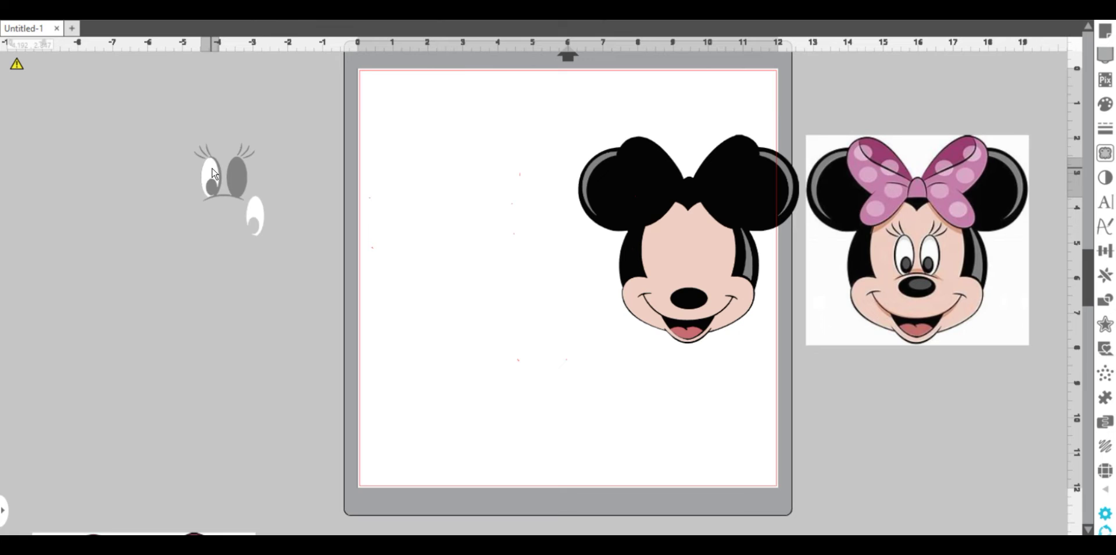
{"action": "left_click_drag", "start_coordinate": [213, 173], "coordinate": [214, 175]}
Step: Bring the right eye white to the front and fit it inside the right eye of the grey piece
{"action": "left_click_drag", "start_coordinate": [259, 220], "coordinate": [257, 180]}
{"action": "right_click", "coordinate": [256, 181]}
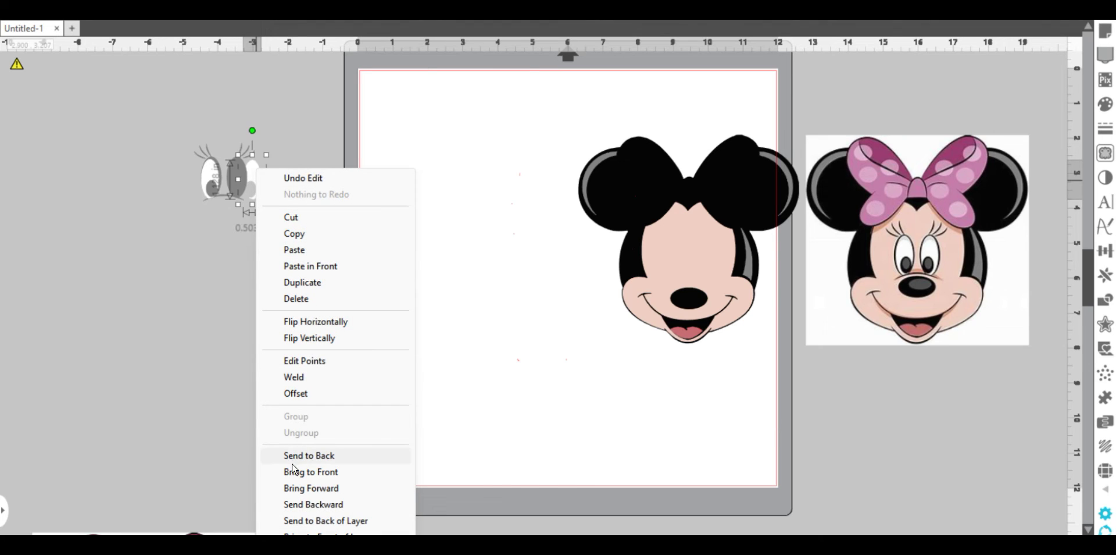
{"action": "left_click", "coordinate": [293, 471]}
{"action": "left_click_drag", "start_coordinate": [259, 177], "coordinate": [241, 170]}
{"action": "left_click_drag", "start_coordinate": [141, 184], "coordinate": [216, 231]}
{"action": "left_click", "coordinate": [294, 289]}
Step: Delete the stray traced specks from the upper part of the mat
{"action": "left_click_drag", "start_coordinate": [366, 153], "coordinate": [521, 347]}
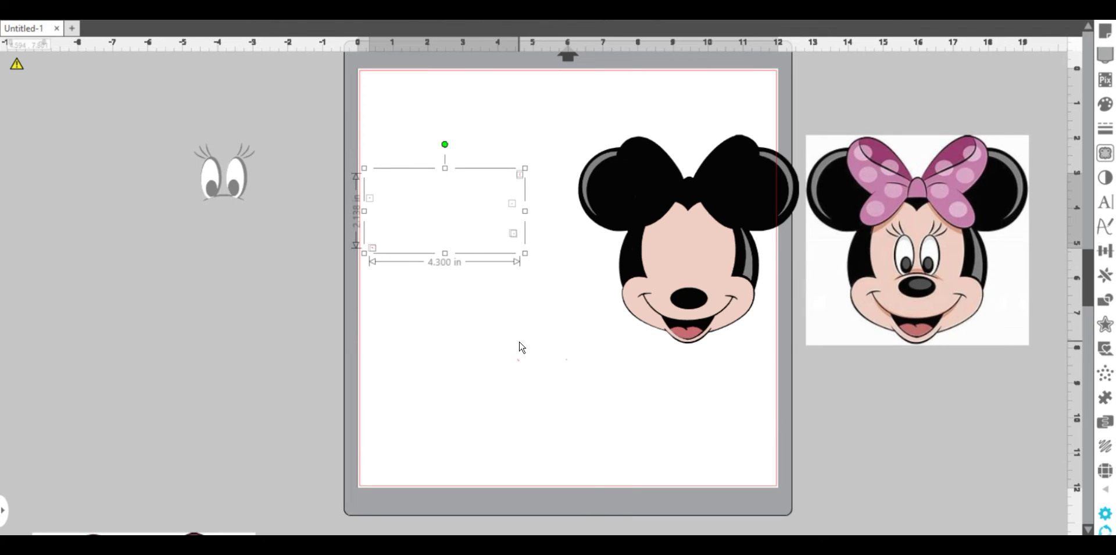
{"action": "key", "text": "Delete"}
{"action": "left_click_drag", "start_coordinate": [181, 221], "coordinate": [204, 219]}
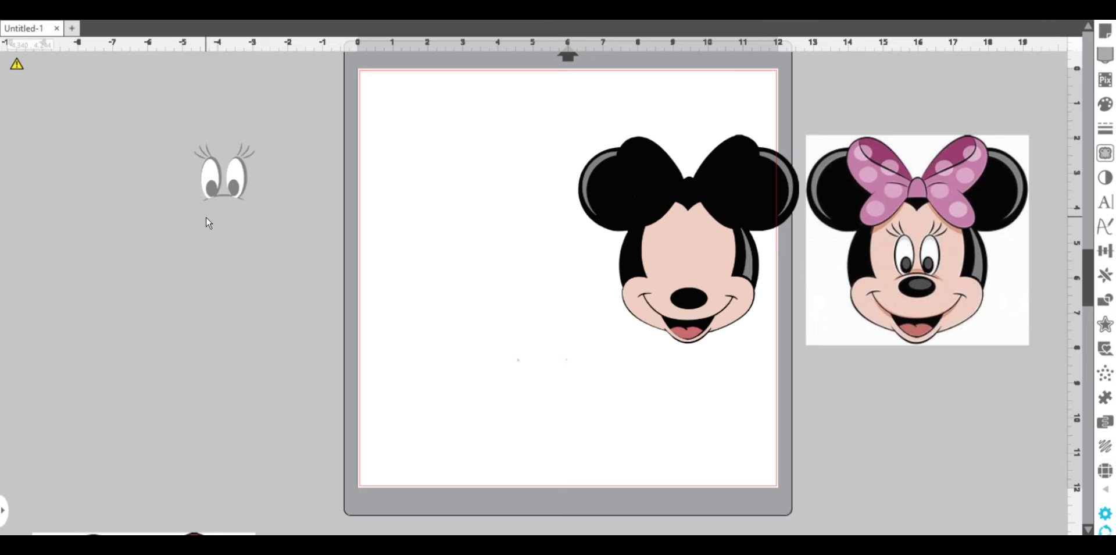
Step: Change the fill of the eye-and-eyelash piece to black
{"action": "left_click", "coordinate": [247, 157]}
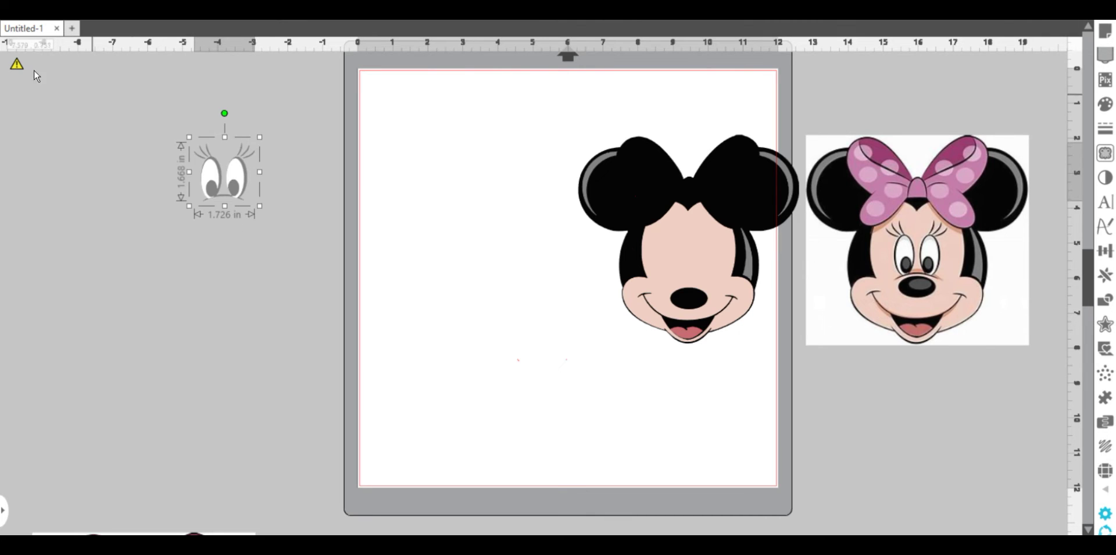
{"action": "left_click", "coordinate": [8, 17]}
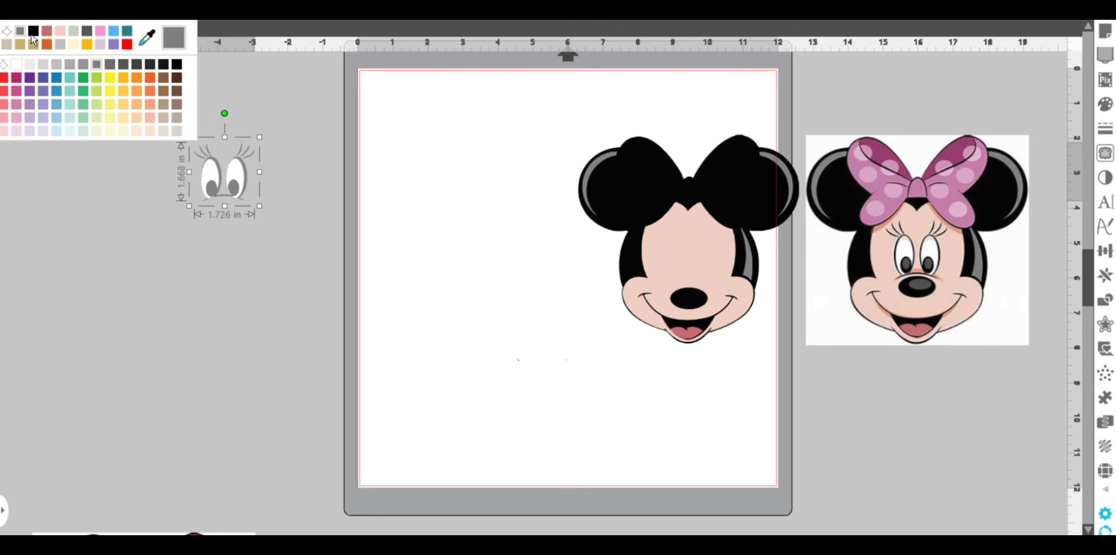
{"action": "left_click", "coordinate": [32, 33]}
Step: Select the assembled eyes with their whites and place them on the face above the nose
{"action": "left_click_drag", "start_coordinate": [144, 138], "coordinate": [280, 211]}
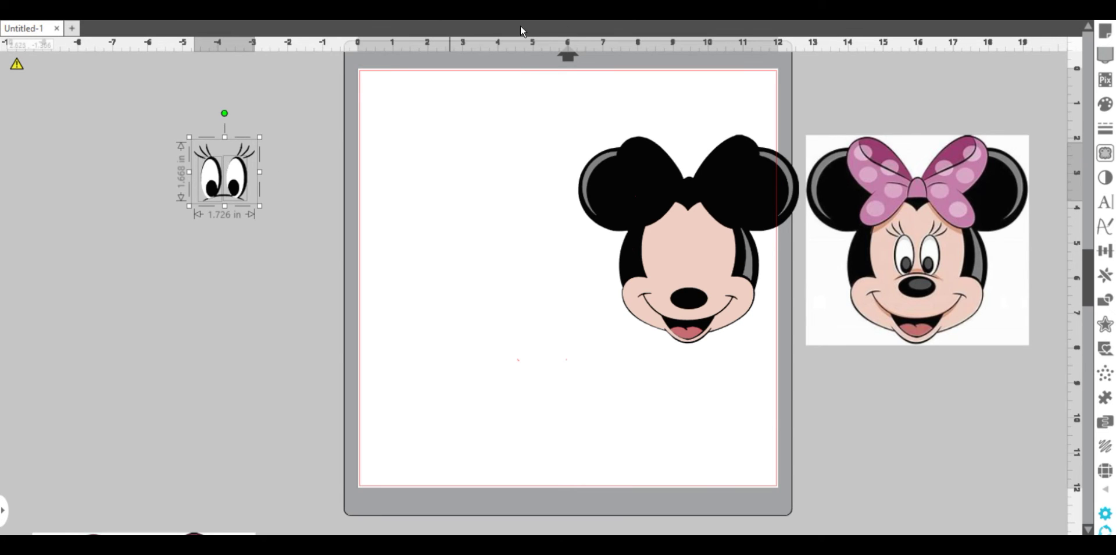
{"action": "mouse_move", "coordinate": [598, 30]}
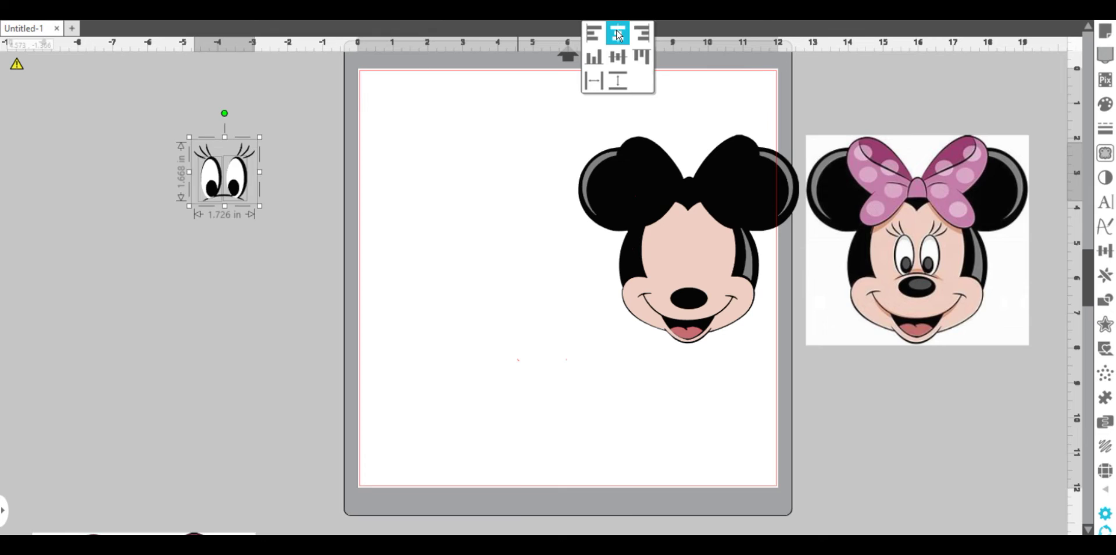
{"action": "left_click", "coordinate": [618, 32]}
{"action": "left_click_drag", "start_coordinate": [699, 268], "coordinate": [698, 271]}
{"action": "left_click", "coordinate": [730, 168]}
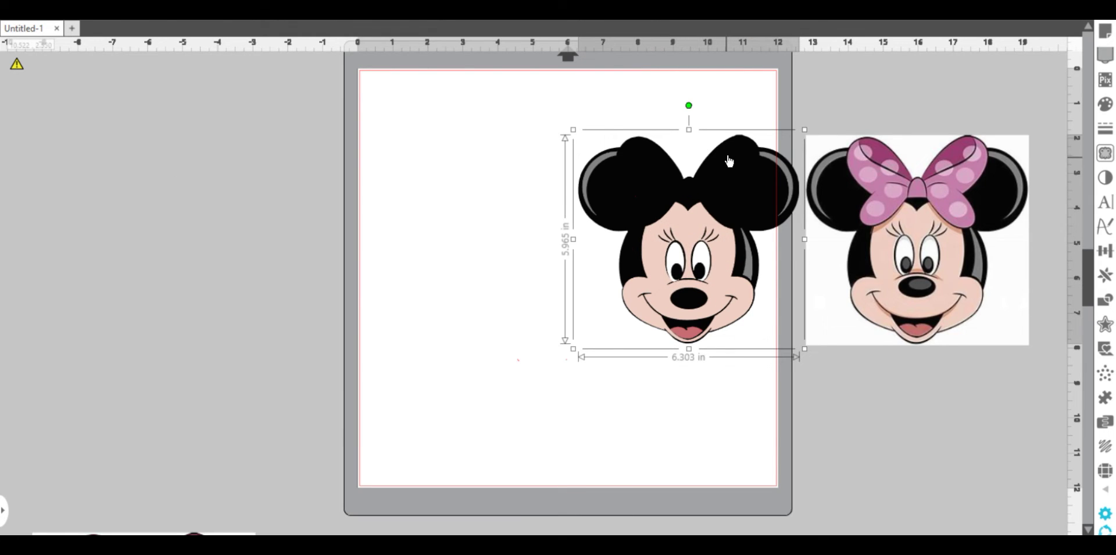
{"action": "left_click", "coordinate": [885, 422]}
{"action": "left_click", "coordinate": [729, 323]}
{"action": "left_click_drag", "start_coordinate": [693, 285], "coordinate": [517, 302]}
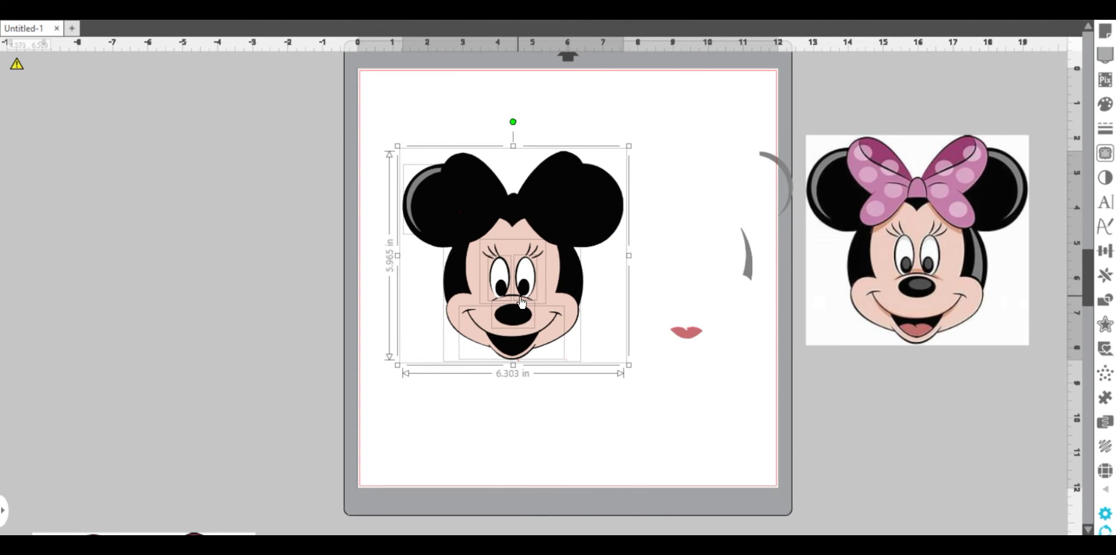
{"action": "key", "text": "ctrl+z"}
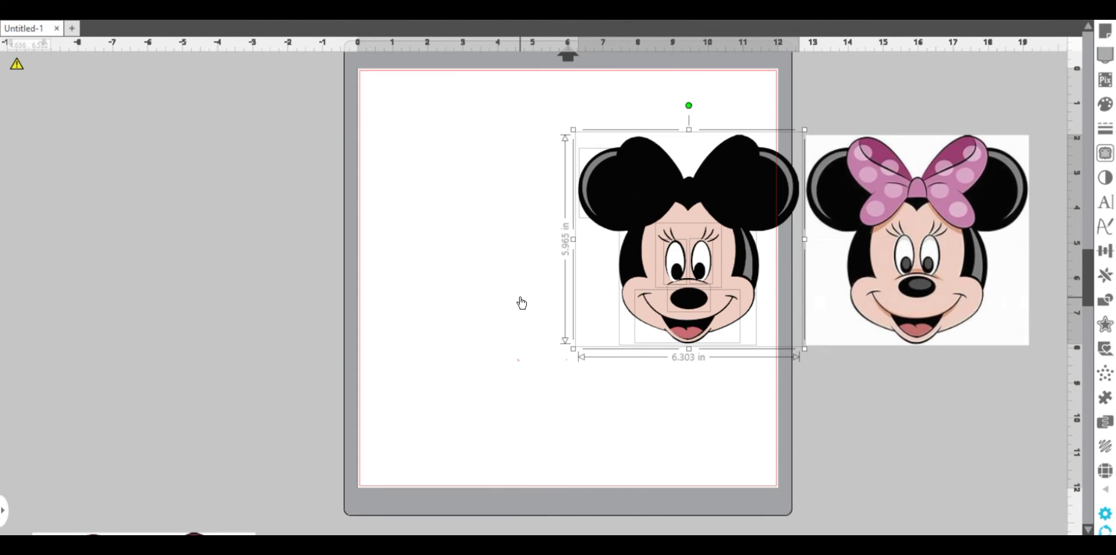
{"action": "left_click_drag", "start_coordinate": [722, 284], "coordinate": [615, 294]}
{"action": "key", "text": "ctrl+z"}
Step: Select the assembled head with its highlights and move it left toward the middle of the mat
{"action": "left_click", "coordinate": [479, 255]}
{"action": "left_click", "coordinate": [721, 309]}
{"action": "left_click_drag", "start_coordinate": [721, 309], "coordinate": [552, 309]}
{"action": "left_click", "coordinate": [695, 341]}
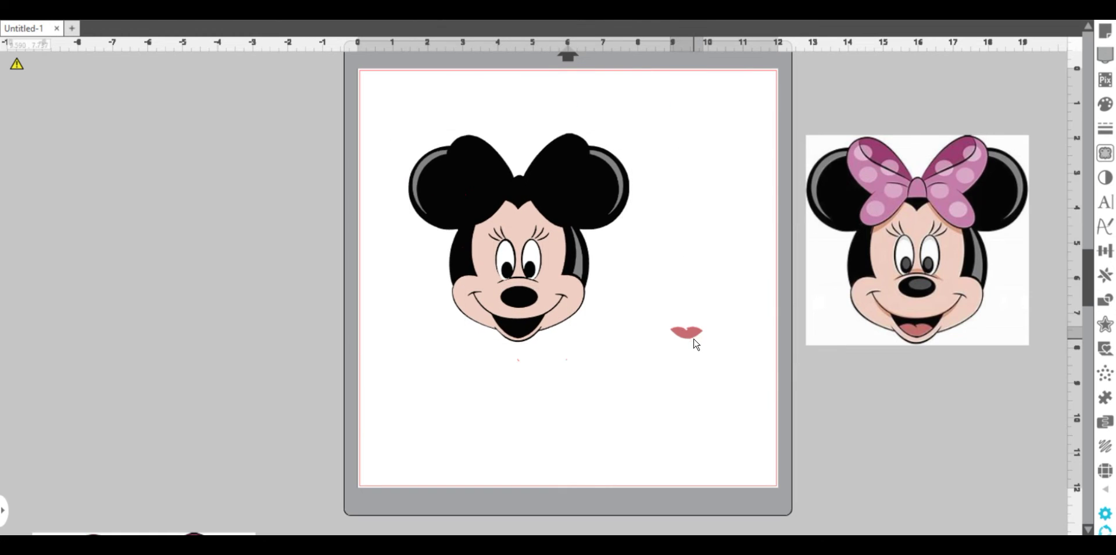
Step: Move the leftover pink tongue piece back into the open mouth of the head
{"action": "right_click", "coordinate": [694, 337]}
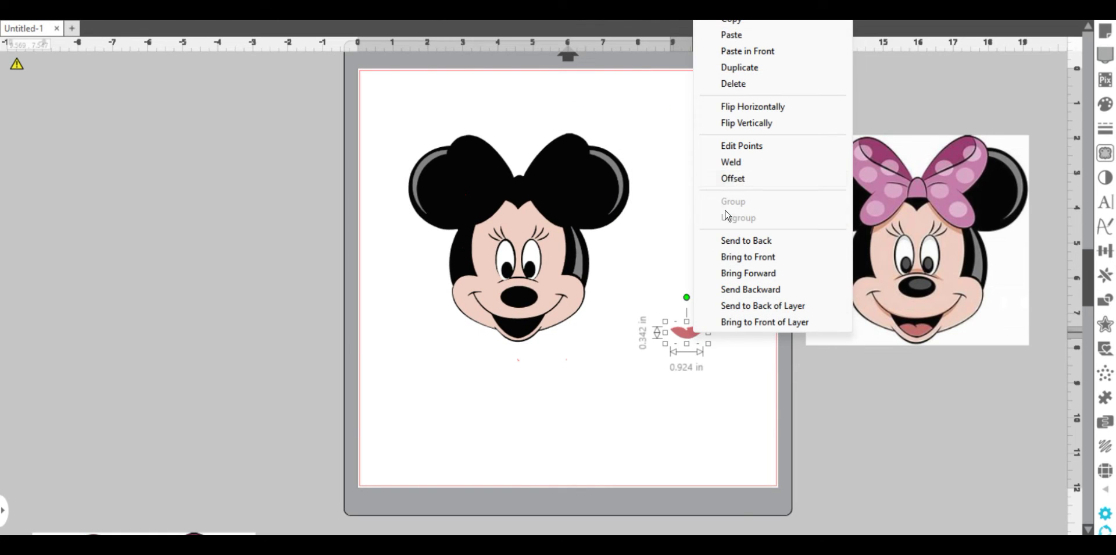
{"action": "left_click", "coordinate": [665, 388]}
{"action": "left_click_drag", "start_coordinate": [694, 340], "coordinate": [522, 327]}
{"action": "right_click", "coordinate": [521, 327]}
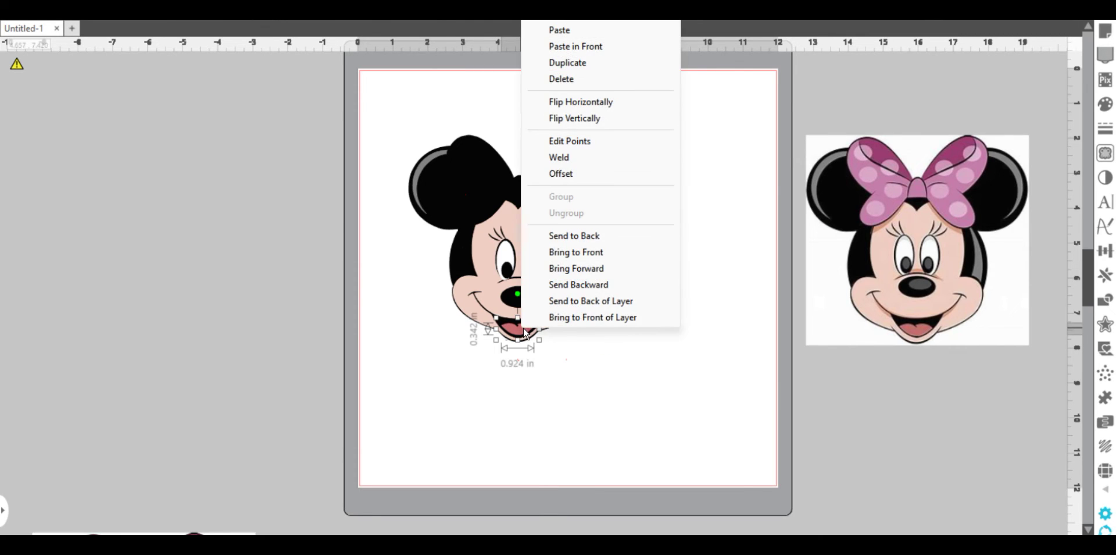
{"action": "left_click", "coordinate": [533, 388]}
Step: Nudge the black head silhouette so it lines up behind the face and ear highlights
{"action": "left_click", "coordinate": [487, 274]}
{"action": "right_click", "coordinate": [488, 277]}
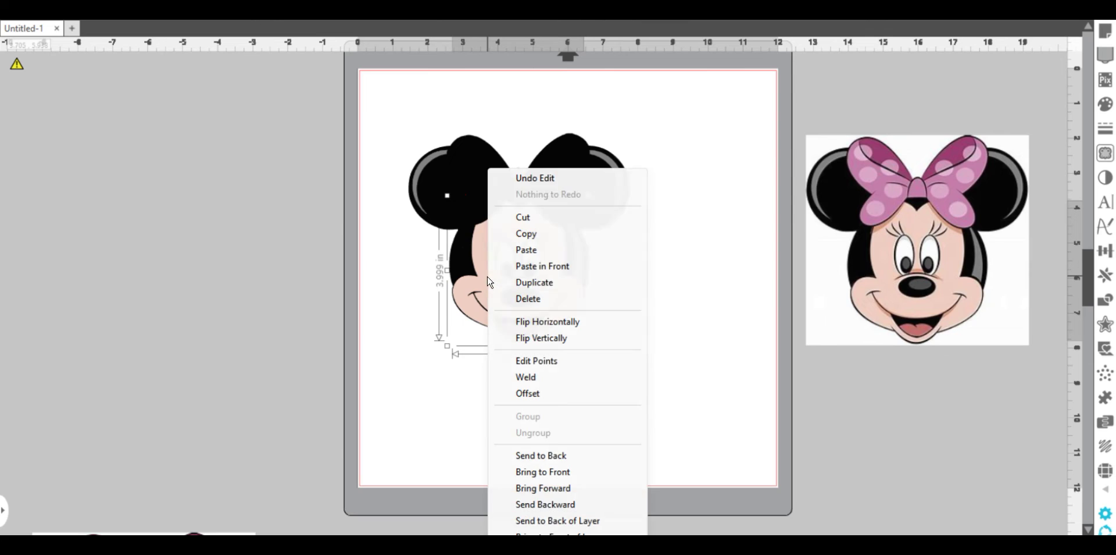
{"action": "left_click", "coordinate": [434, 341]}
{"action": "left_click", "coordinate": [423, 188]}
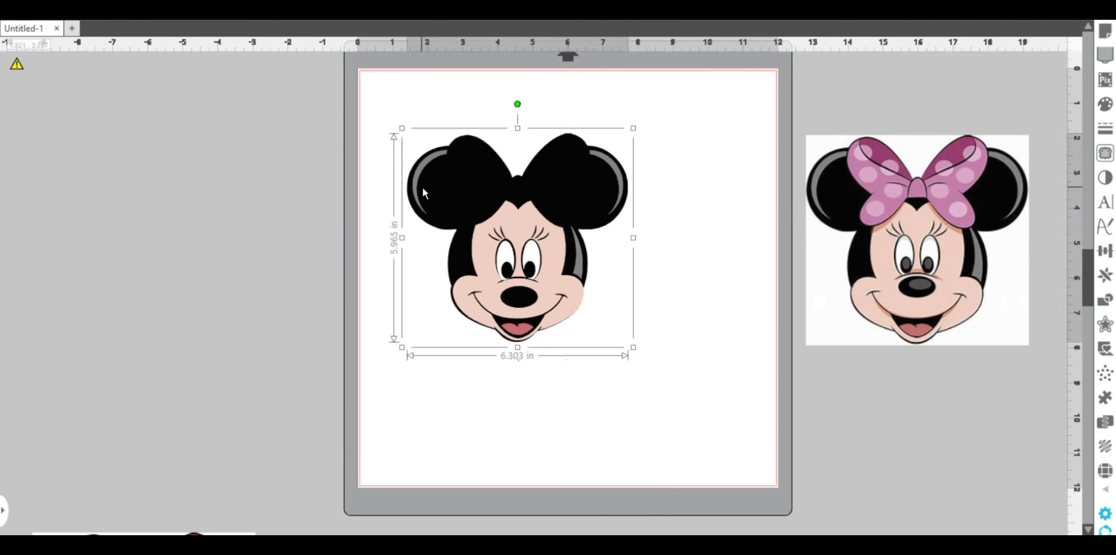
{"action": "left_click_drag", "start_coordinate": [423, 187], "coordinate": [424, 186]}
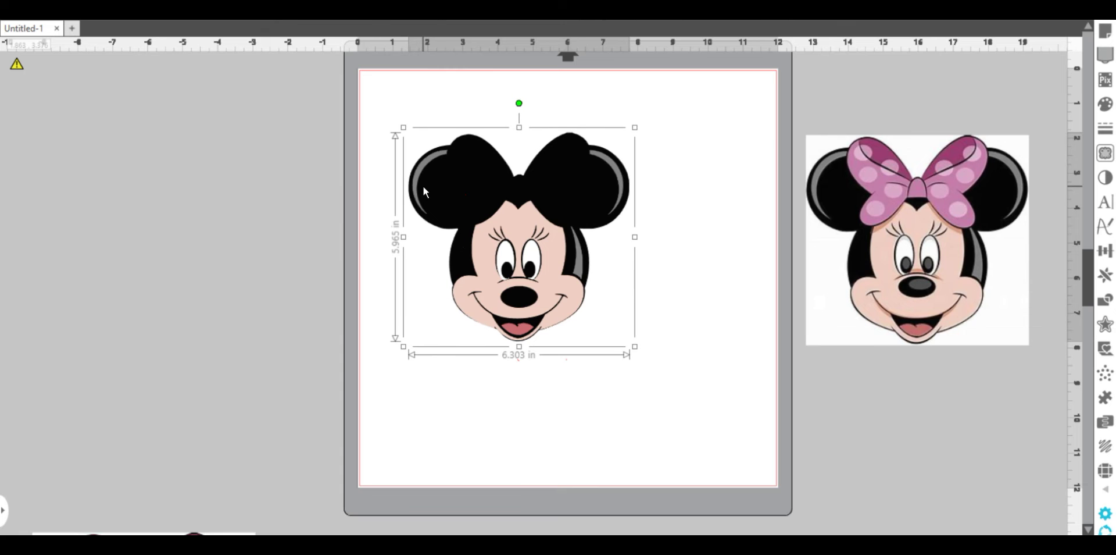
{"action": "left_click", "coordinate": [633, 423]}
Step: Move the Minnie reference image off to the left side of the mat
{"action": "left_click_drag", "start_coordinate": [881, 205], "coordinate": [205, 240]}
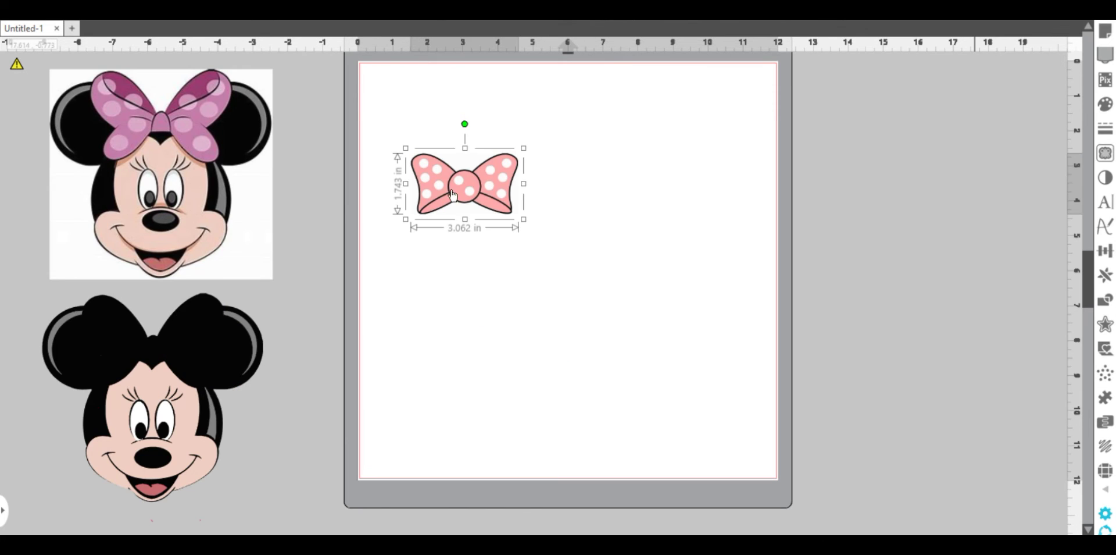
Step: Enlarge the polka-dot bow image to about 5.44 in wide and trace its black linework with the Trace style
{"action": "left_click_drag", "start_coordinate": [524, 218], "coordinate": [608, 268]}
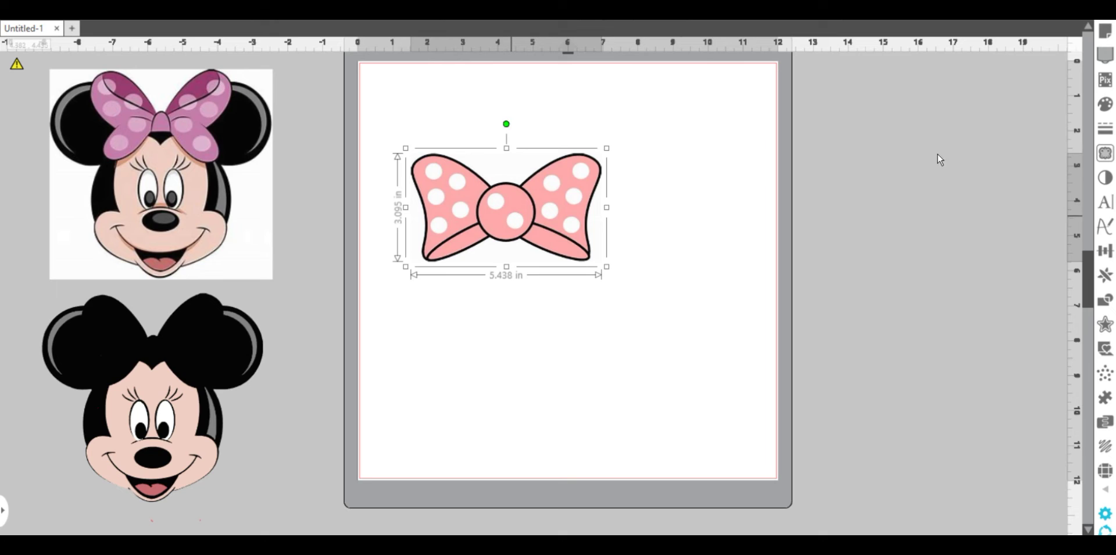
{"action": "left_click", "coordinate": [1106, 154]}
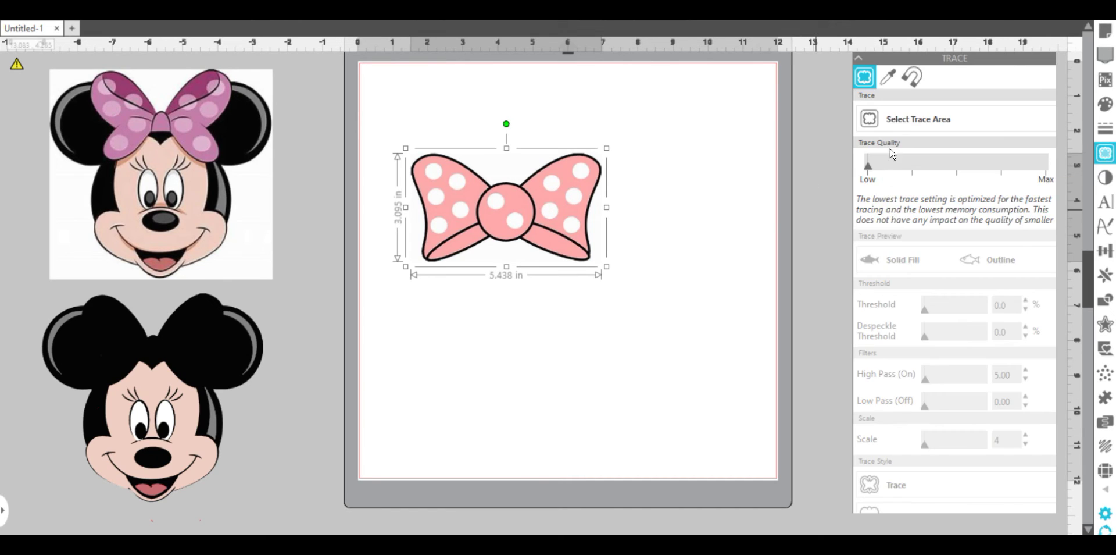
{"action": "left_click", "coordinate": [873, 122]}
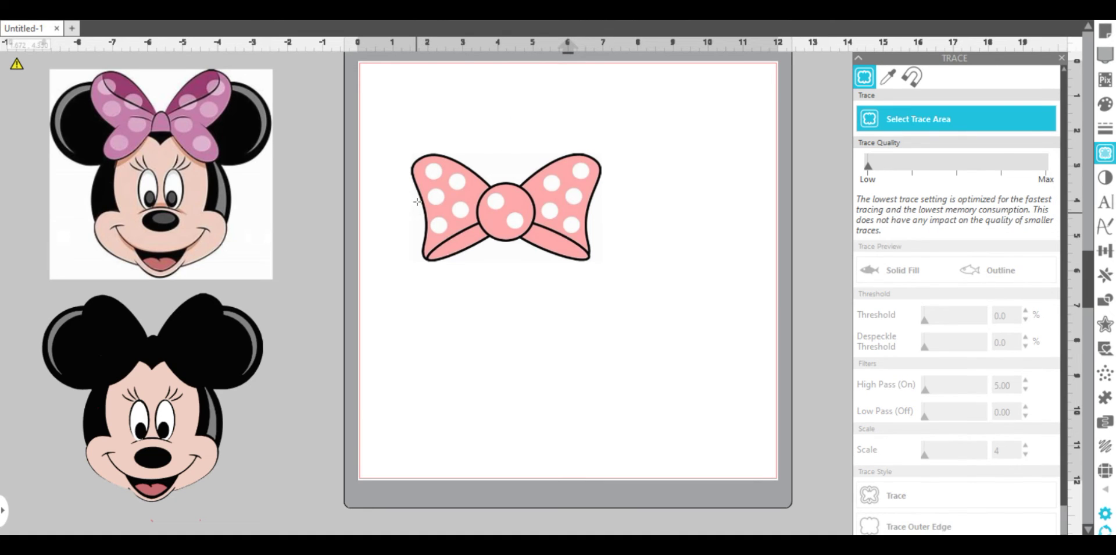
{"action": "left_click_drag", "start_coordinate": [399, 144], "coordinate": [608, 276]}
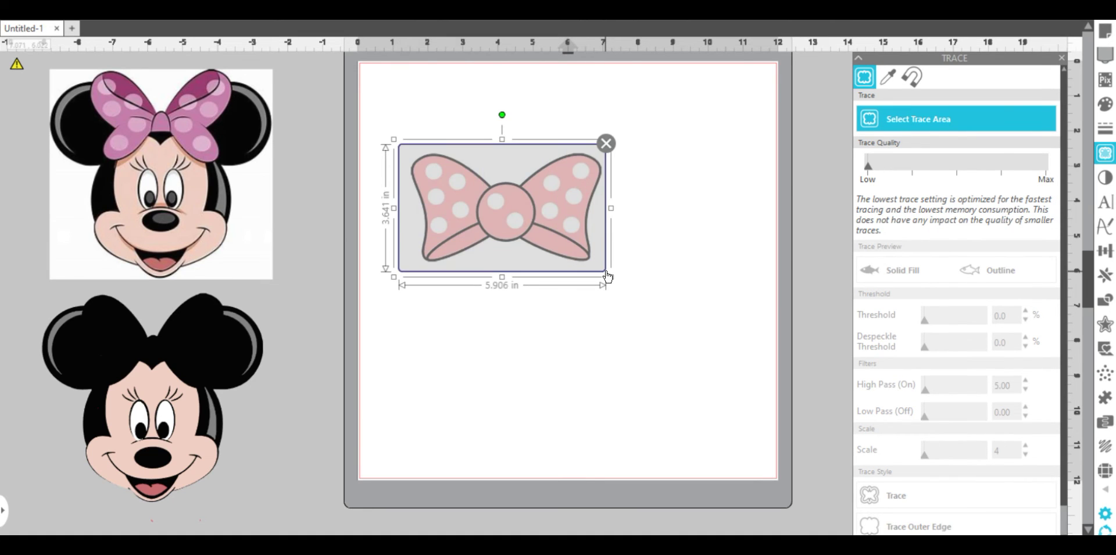
{"action": "left_click", "coordinate": [871, 493]}
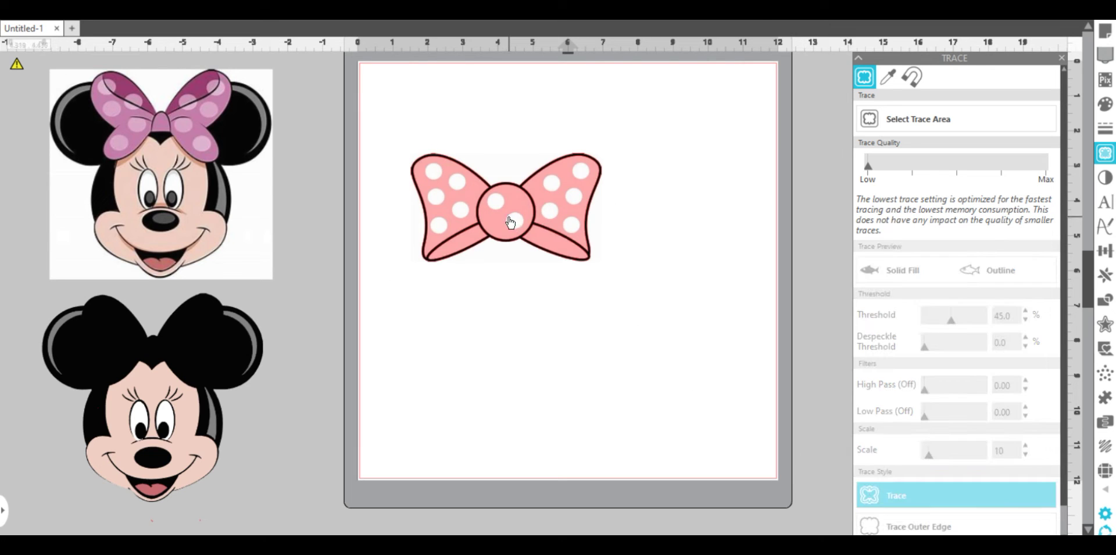
Step: Separate the traced bow outline from the source image and fill the outline with black
{"action": "left_click_drag", "start_coordinate": [511, 219], "coordinate": [429, 364]}
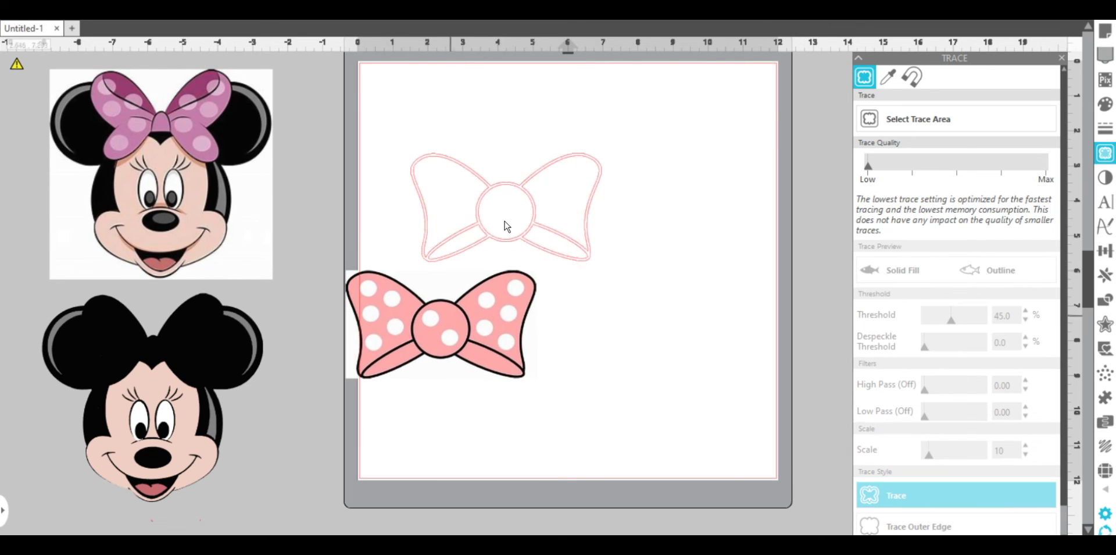
{"action": "left_click", "coordinate": [569, 227]}
{"action": "left_click_drag", "start_coordinate": [523, 234], "coordinate": [659, 230]}
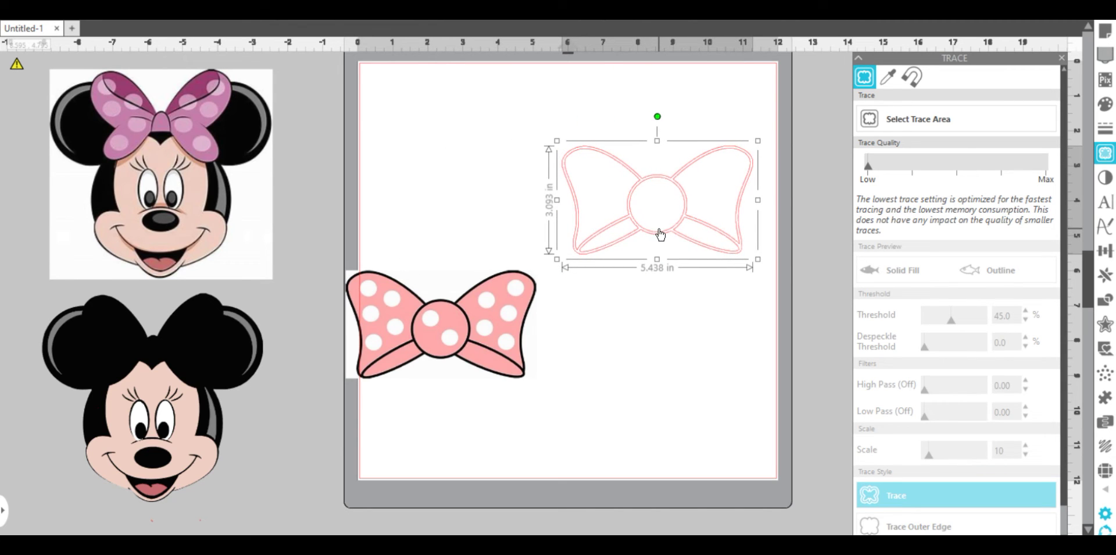
{"action": "left_click", "coordinate": [10, 29]}
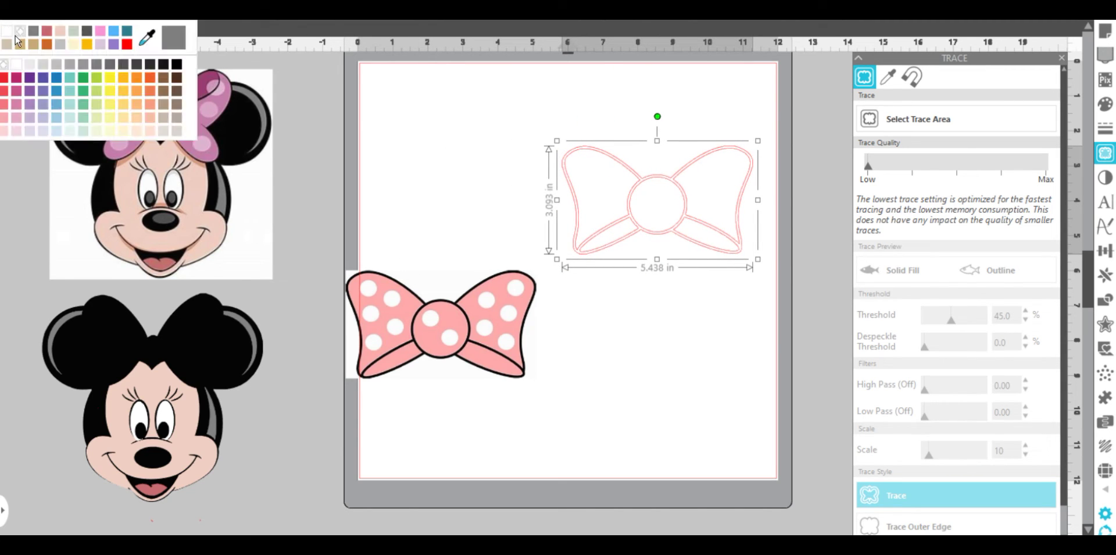
{"action": "left_click", "coordinate": [7, 36]}
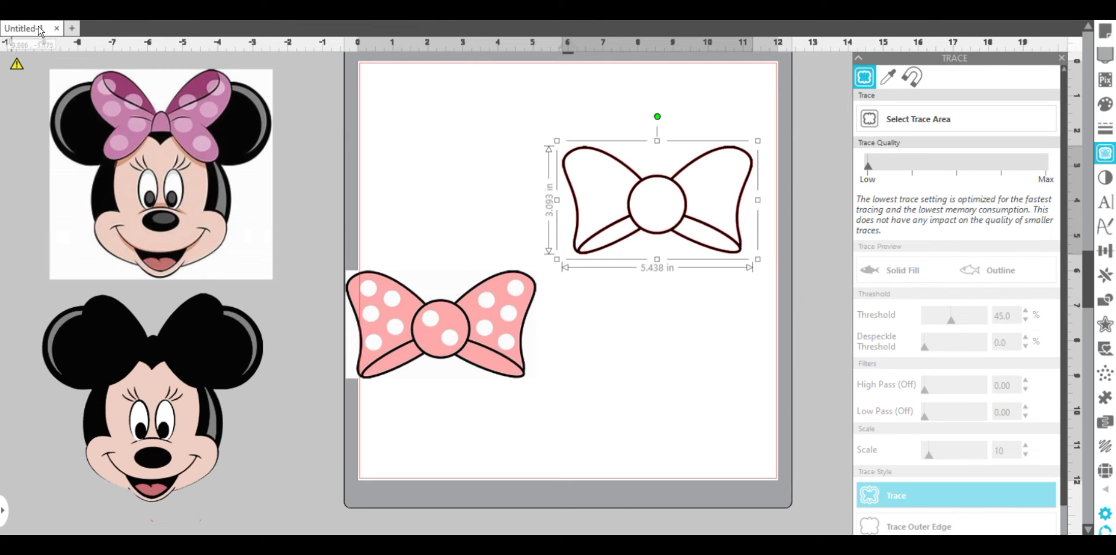
{"action": "left_click", "coordinate": [43, 31]}
{"action": "left_click", "coordinate": [54, 34]}
Step: Trace the outer edge of the bow image and fill the resulting silhouette with pink sampled from the image
{"action": "left_click", "coordinate": [486, 338]}
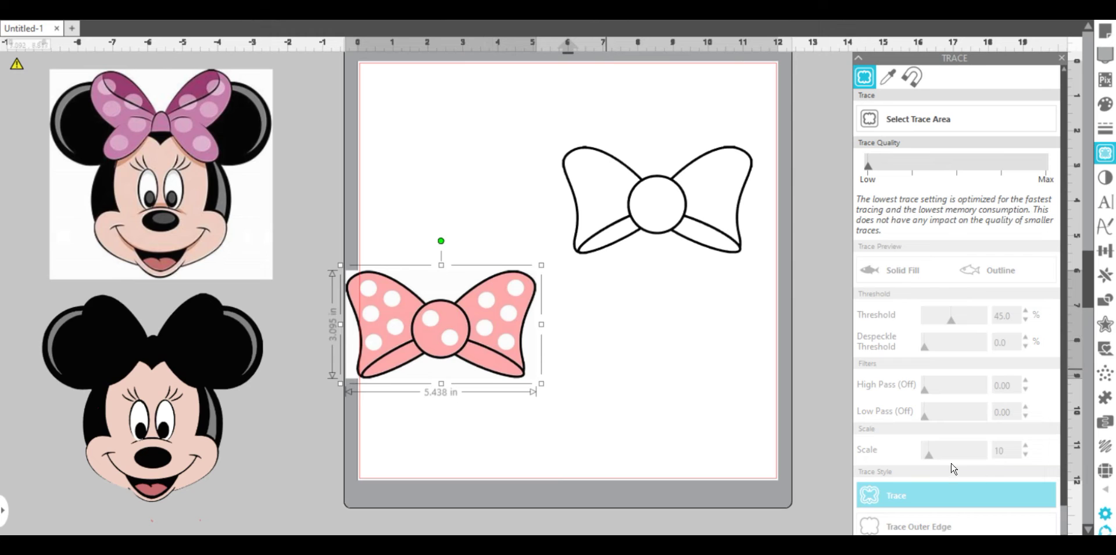
{"action": "left_click", "coordinate": [869, 119]}
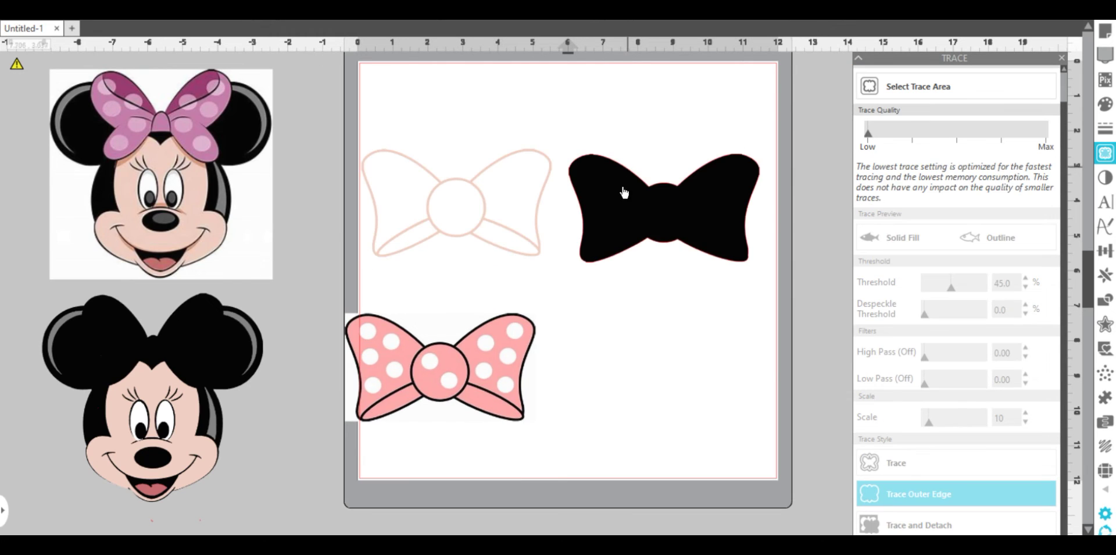
{"action": "left_click", "coordinate": [623, 192]}
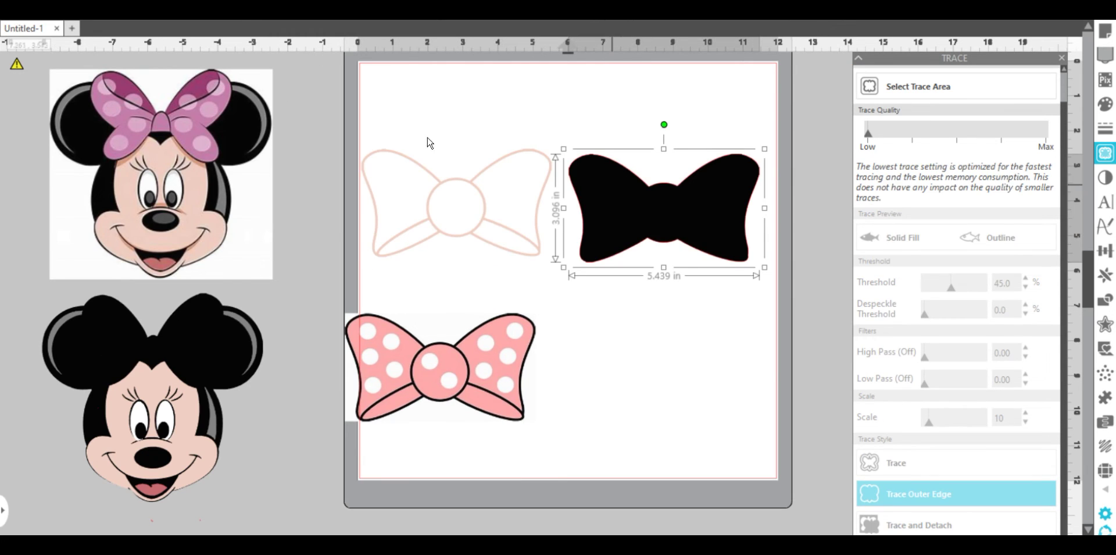
{"action": "left_click", "coordinate": [9, 23]}
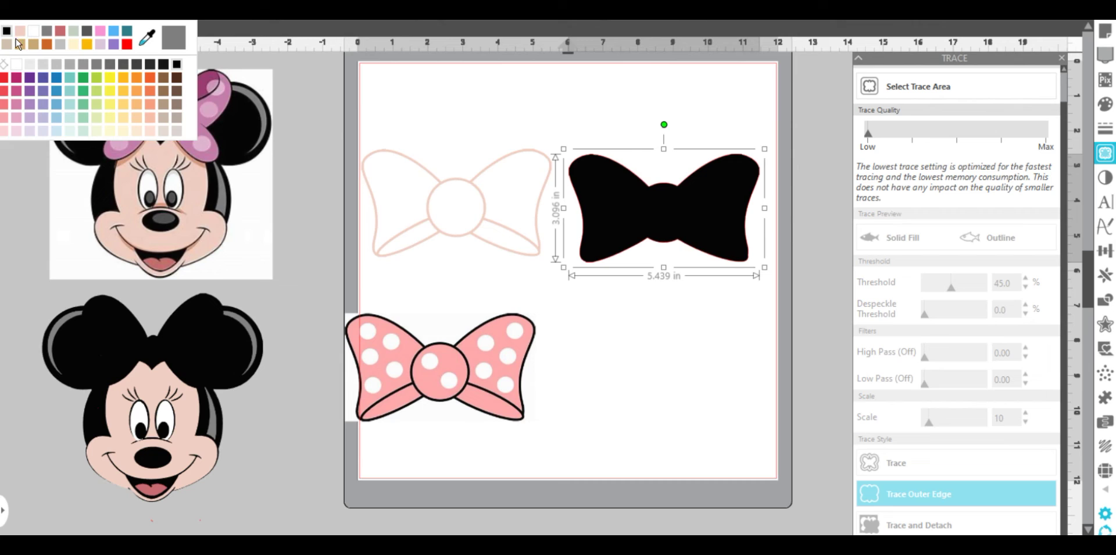
{"action": "left_click", "coordinate": [152, 38]}
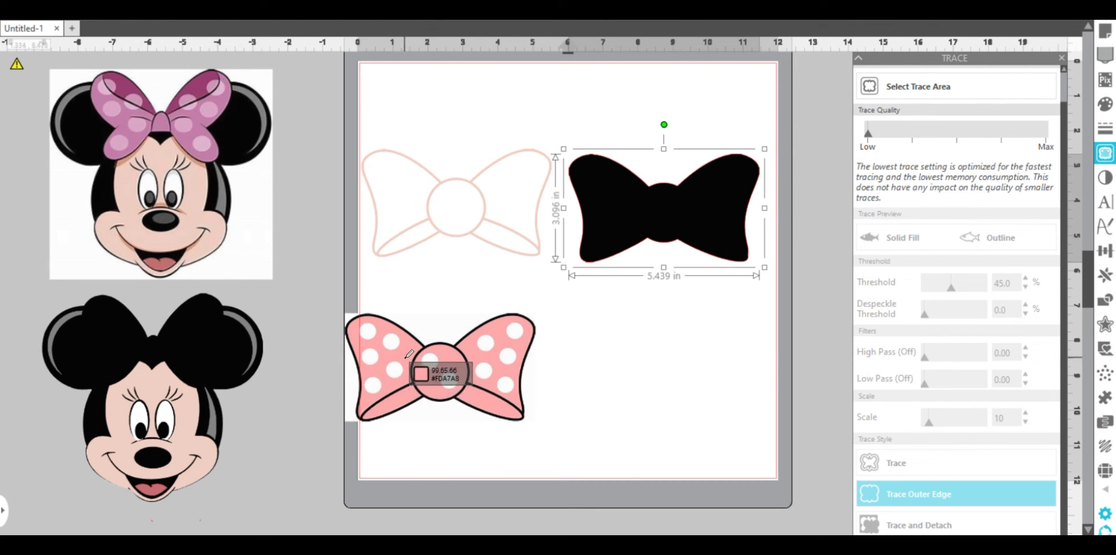
{"action": "left_click", "coordinate": [409, 353]}
Step: Recolour the traced bow outline black and place it over the pink bow silhouette
{"action": "left_click", "coordinate": [486, 229]}
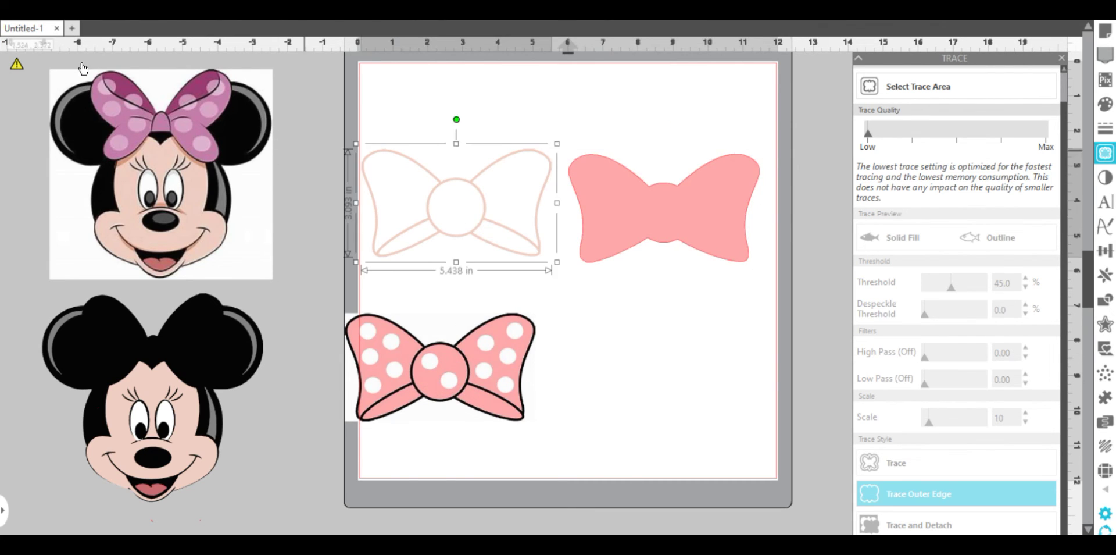
{"action": "left_click", "coordinate": [12, 31]}
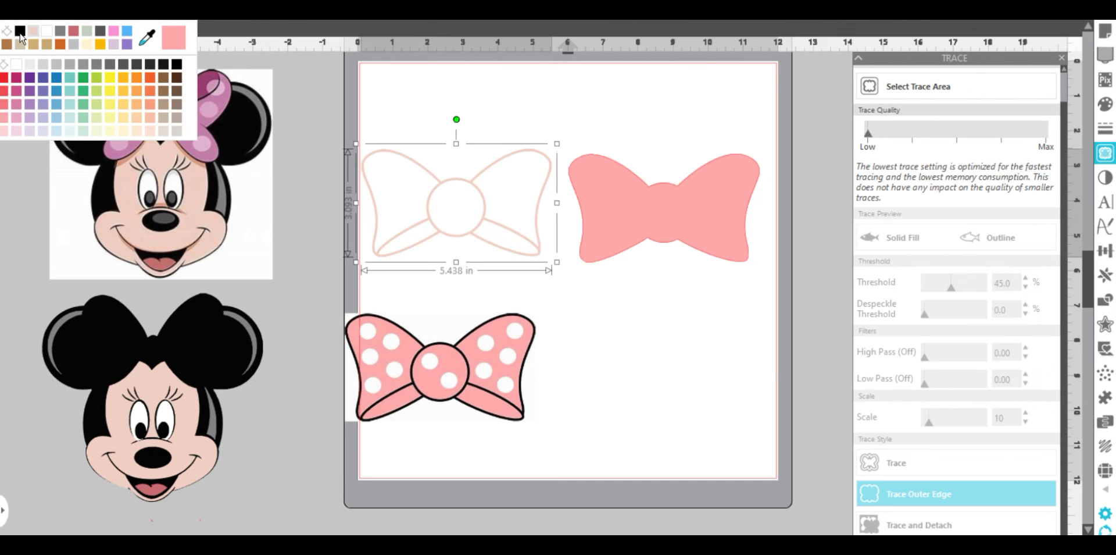
{"action": "left_click", "coordinate": [21, 33]}
{"action": "left_click_drag", "start_coordinate": [463, 225], "coordinate": [669, 242]}
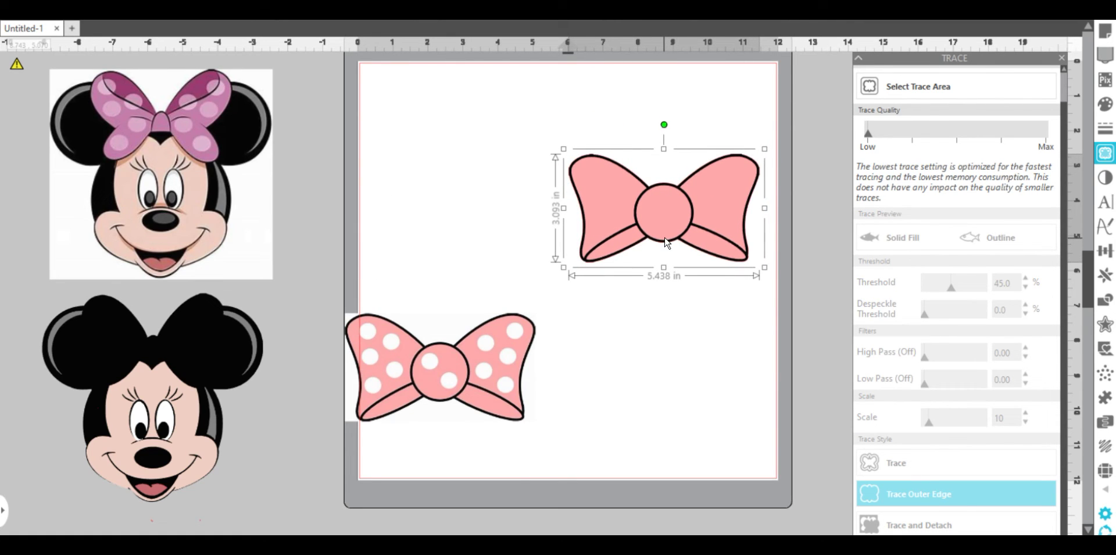
Step: Move the original bow image up beside the layered bow and check the pink layer apart from its outline
{"action": "left_click", "coordinate": [433, 379]}
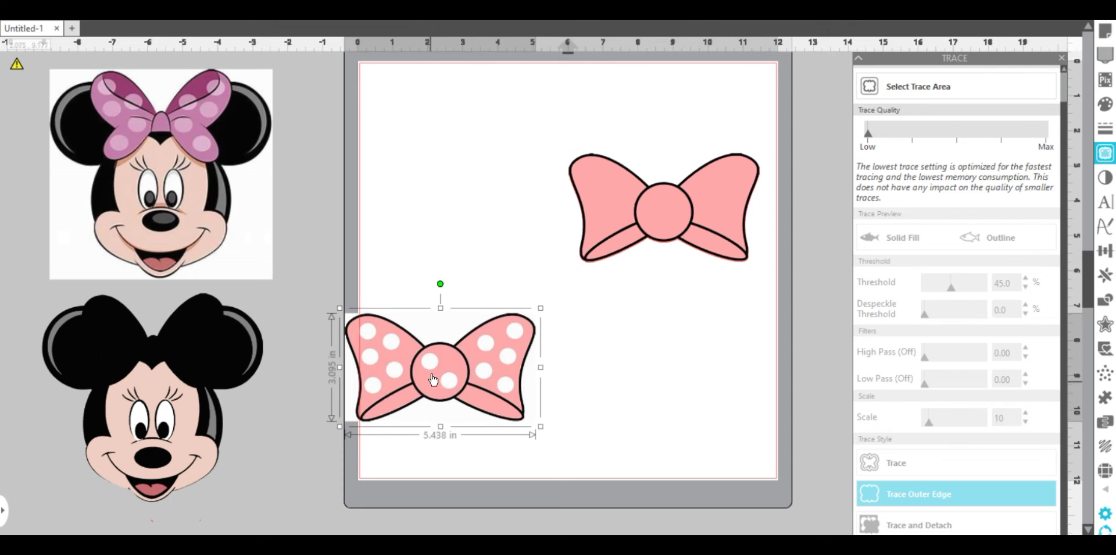
{"action": "left_click_drag", "start_coordinate": [433, 379], "coordinate": [430, 259]}
{"action": "left_click_drag", "start_coordinate": [676, 220], "coordinate": [678, 285]}
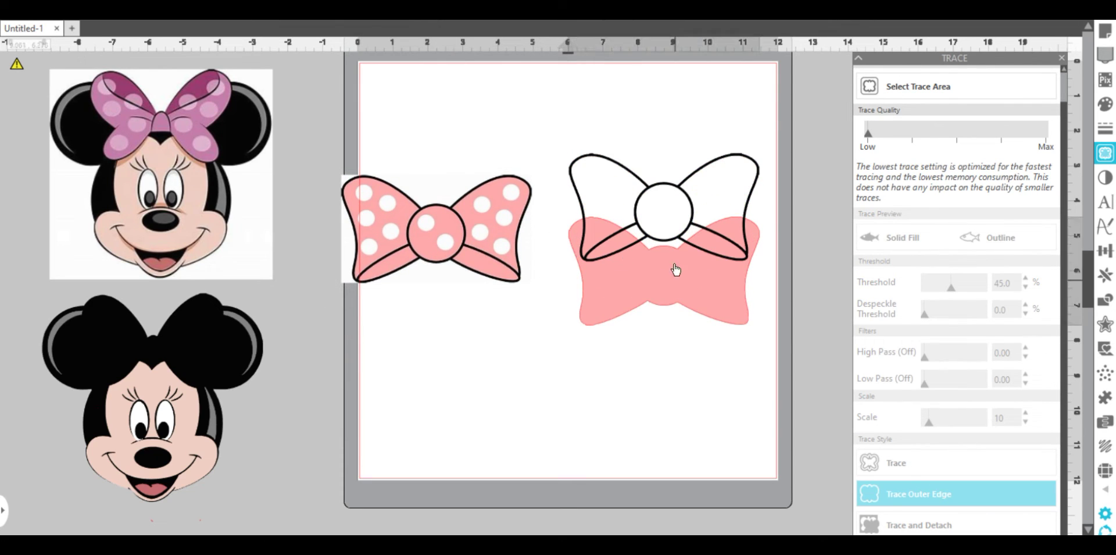
{"action": "left_click_drag", "start_coordinate": [676, 268], "coordinate": [678, 218]}
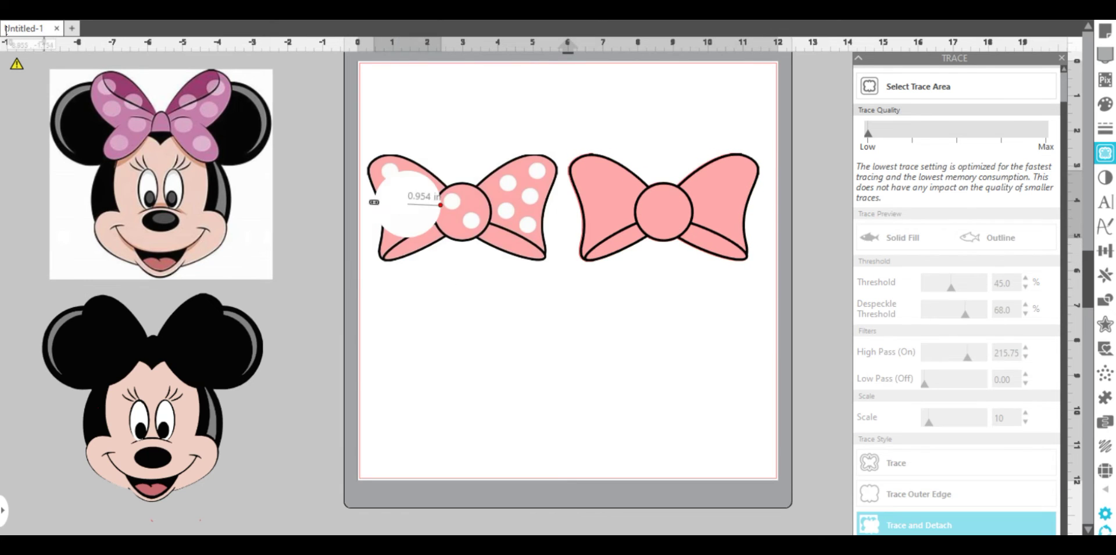
Step: Place white polka dots across the bow's loops and knot by repeatedly pasting and positioning copies
{"action": "mouse_move", "coordinate": [407, 200]}
{"action": "left_mouse_down"}
{"action": "mouse_move", "coordinate": [512, 224]}
{"action": "mouse_move", "coordinate": [605, 224]}
{"action": "mouse_move", "coordinate": [608, 188]}
{"action": "left_mouse_up"}
{"action": "key", "text": "ctrl+v"}
{"action": "left_click_drag", "start_coordinate": [664, 279], "coordinate": [663, 212]}
{"action": "key", "text": "ctrl+v"}
{"action": "left_click_drag", "start_coordinate": [694, 308], "coordinate": [712, 200]}
{"action": "key", "text": "ctrl+v"}
{"action": "left_click_drag", "start_coordinate": [734, 338], "coordinate": [748, 220]}
{"action": "left_click_drag", "start_coordinate": [698, 285], "coordinate": [704, 192]}
{"action": "key", "text": "ctrl+v"}
{"action": "key", "text": "ctrl+v"}
{"action": "left_click_drag", "start_coordinate": [734, 284], "coordinate": [721, 216]}
{"action": "key", "text": "ctrl+v"}
{"action": "left_click_drag", "start_coordinate": [764, 306], "coordinate": [710, 187]}
{"action": "key", "text": "ctrl+v"}
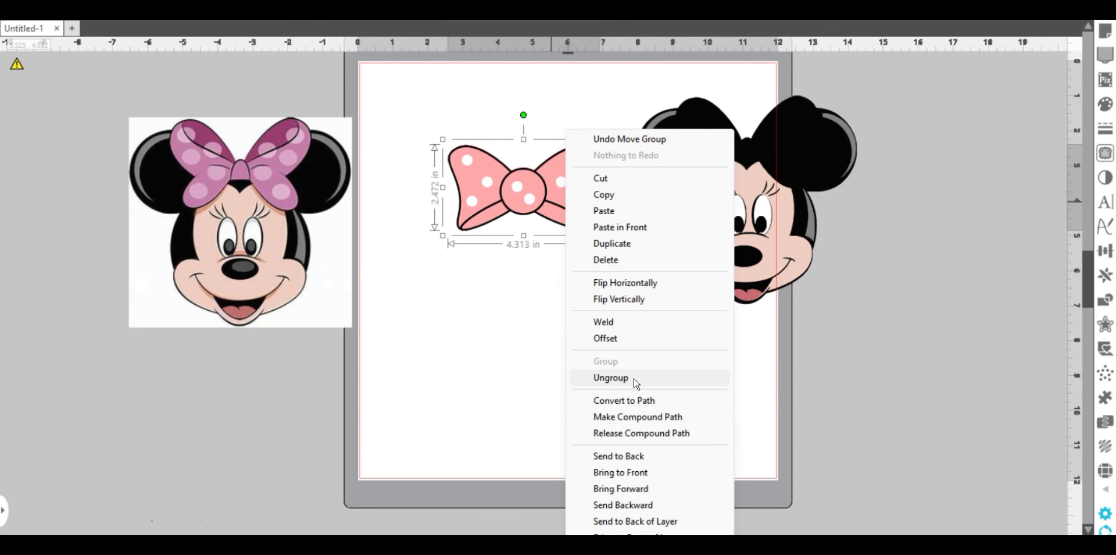
Step: Ungroup the bow, place its pink base on the head and set its black outline aside to the right
{"action": "left_click", "coordinate": [634, 378]}
{"action": "left_click", "coordinate": [590, 401]}
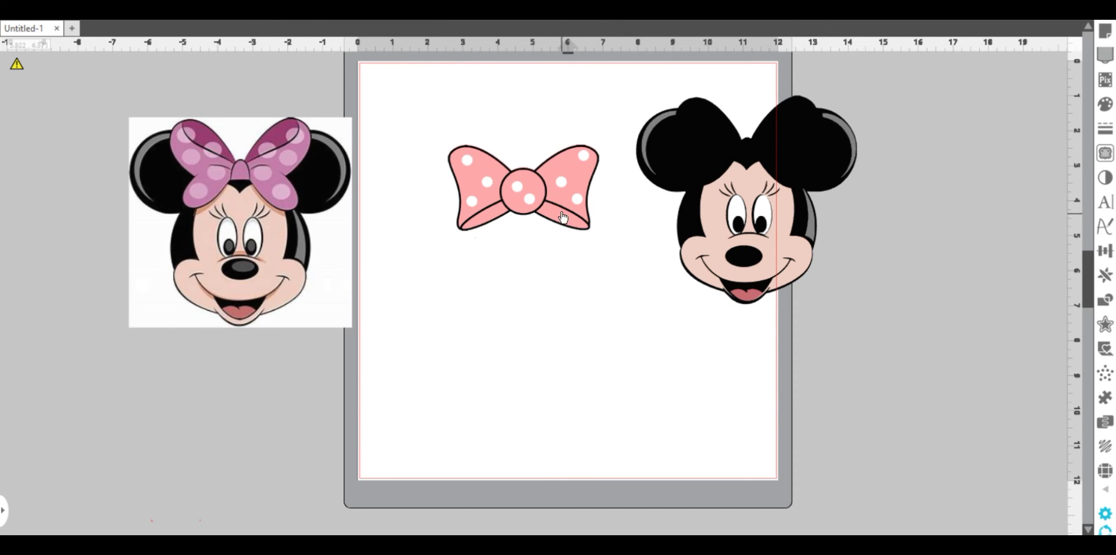
{"action": "left_click_drag", "start_coordinate": [562, 217], "coordinate": [784, 173]}
{"action": "left_click_drag", "start_coordinate": [599, 207], "coordinate": [977, 187]}
Step: Align the face base, the black bow outline and the black facial features on the head
{"action": "left_click_drag", "start_coordinate": [744, 284], "coordinate": [902, 302]}
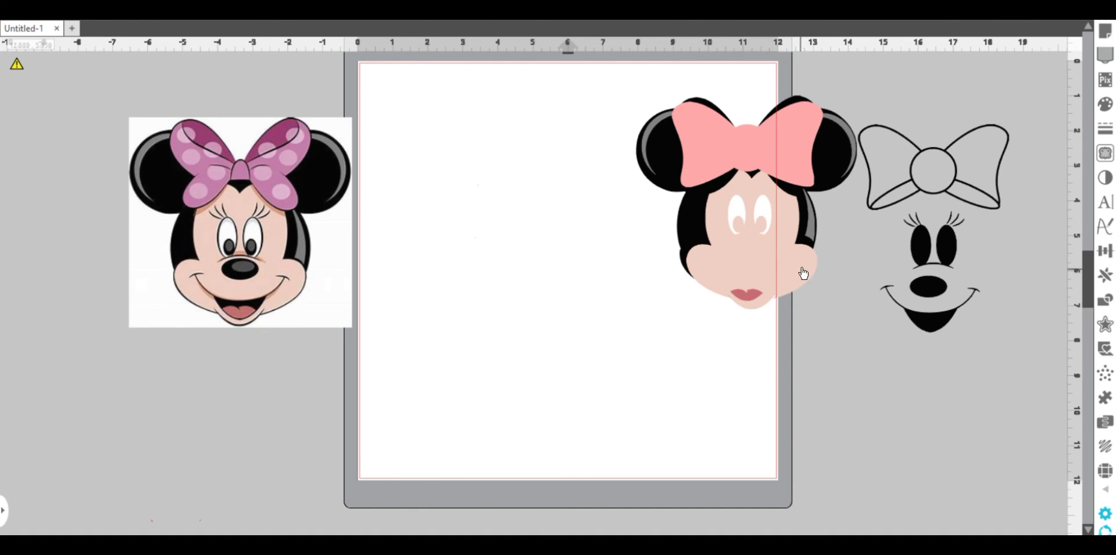
{"action": "left_click_drag", "start_coordinate": [791, 276], "coordinate": [786, 267]}
{"action": "left_click", "coordinate": [891, 224]}
{"action": "left_click_drag", "start_coordinate": [975, 199], "coordinate": [785, 165]}
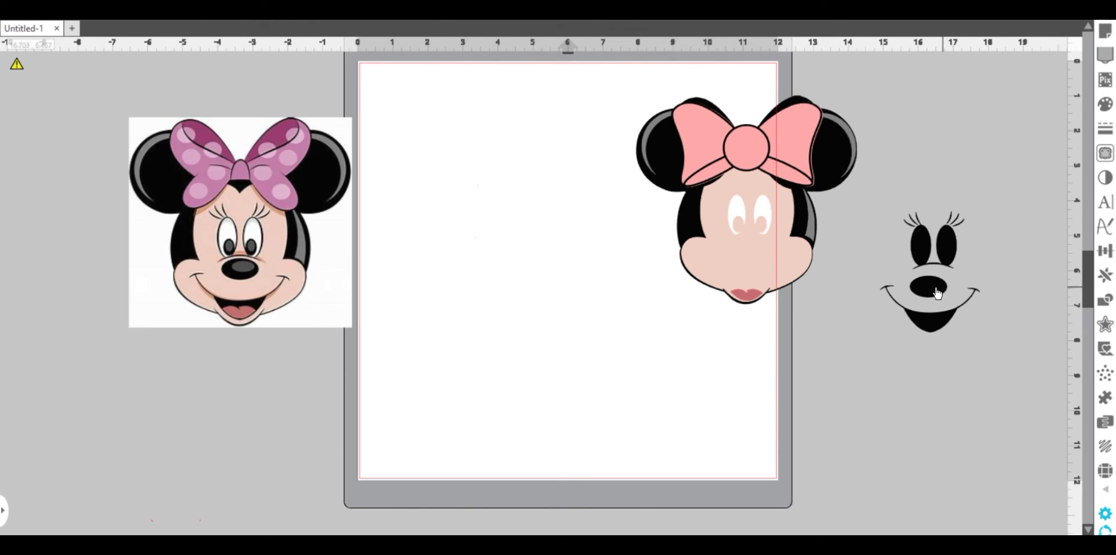
{"action": "left_click_drag", "start_coordinate": [937, 292], "coordinate": [754, 257]}
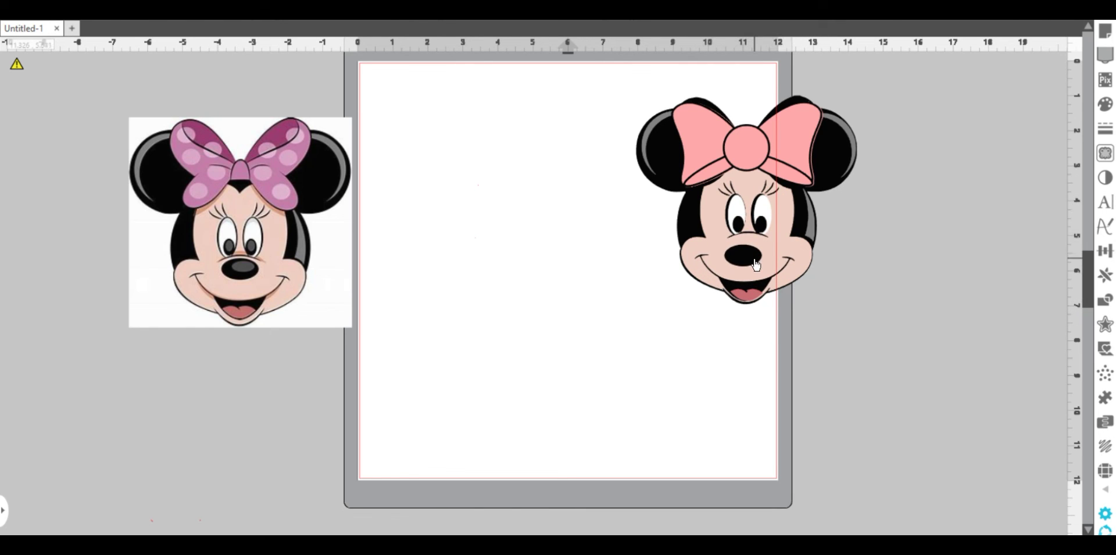
Step: Try to combine the bow outline and the black facial features into one compound path
{"action": "left_click", "coordinate": [711, 168]}
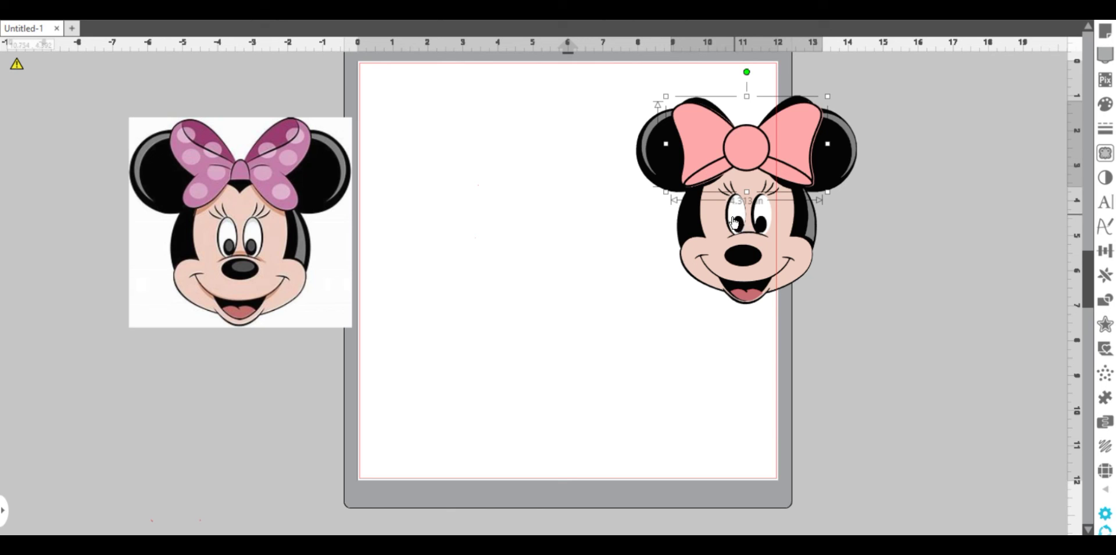
{"action": "left_click", "coordinate": [744, 236], "text": "shift"}
{"action": "right_click", "coordinate": [744, 235]}
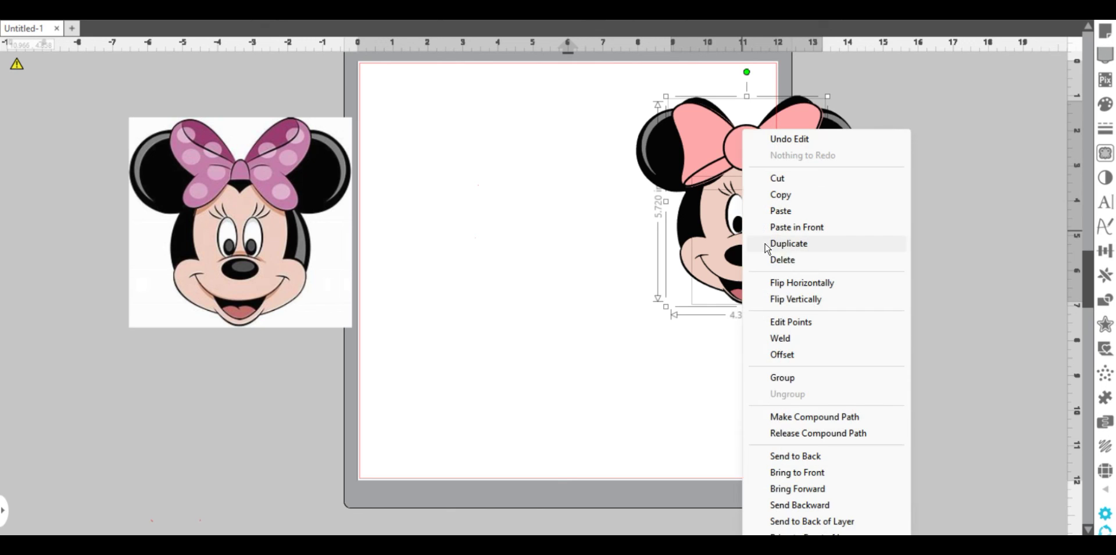
{"action": "left_click", "coordinate": [832, 415]}
{"action": "left_click", "coordinate": [933, 389]}
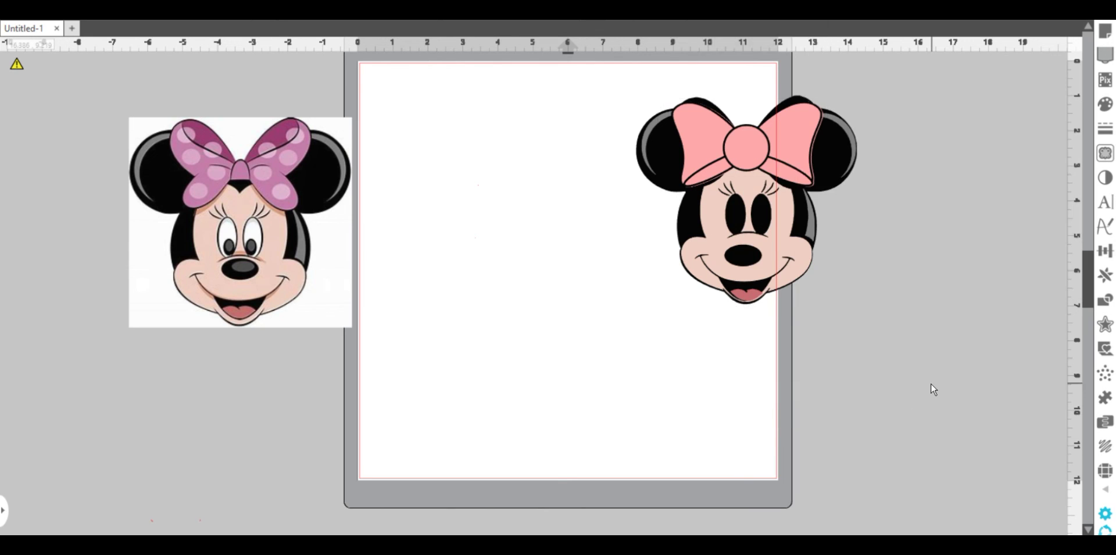
{"action": "left_click", "coordinate": [786, 259]}
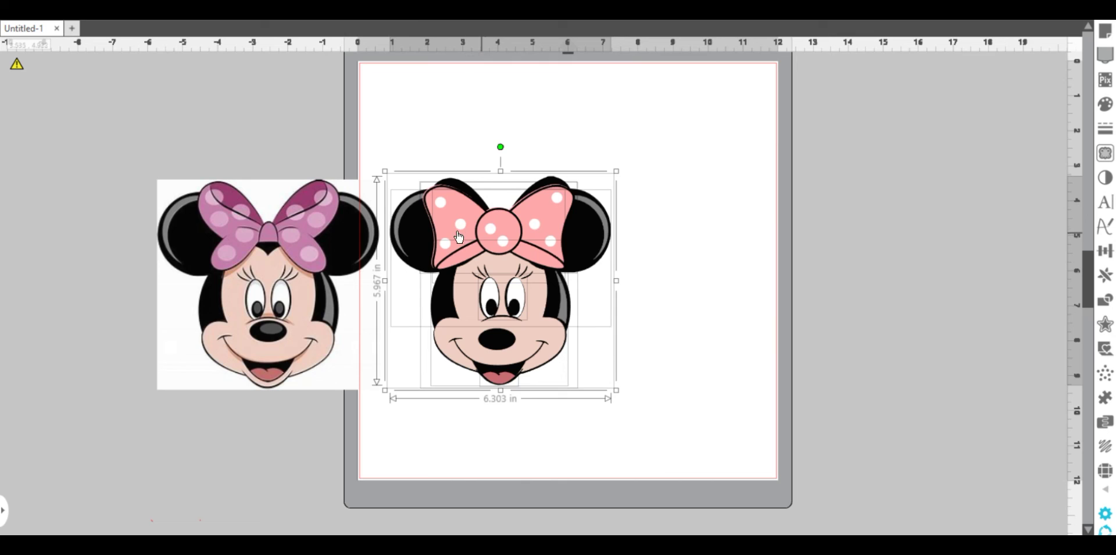
Step: Enlarge the assembled Minnie head to about 8.63 in wide and centre it on the mat
{"action": "left_click_drag", "start_coordinate": [458, 237], "coordinate": [491, 229]}
{"action": "left_click_drag", "start_coordinate": [649, 382], "coordinate": [741, 456]}
{"action": "left_click_drag", "start_coordinate": [621, 392], "coordinate": [610, 335]}
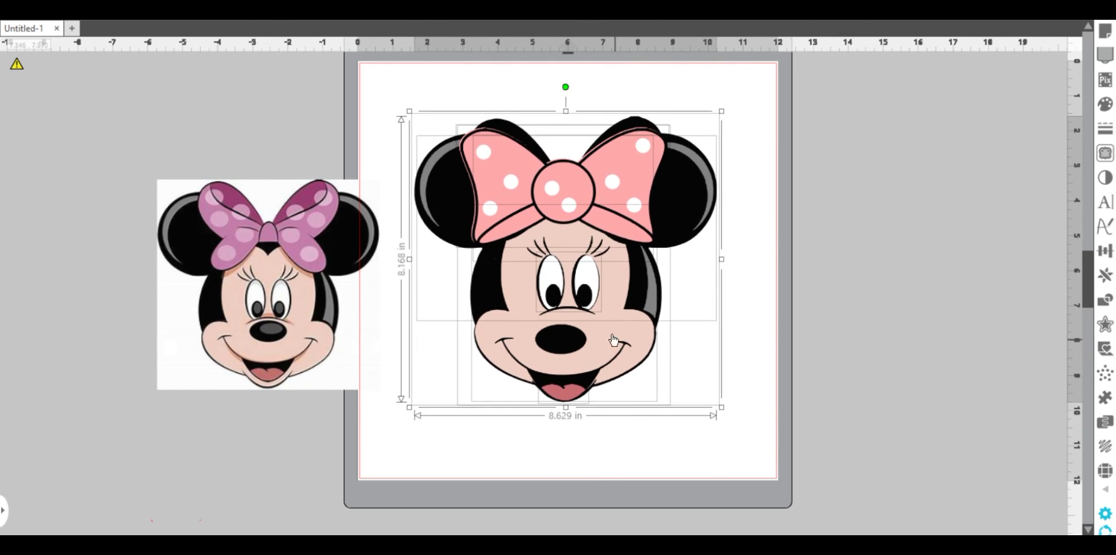
{"action": "left_click", "coordinate": [839, 260]}
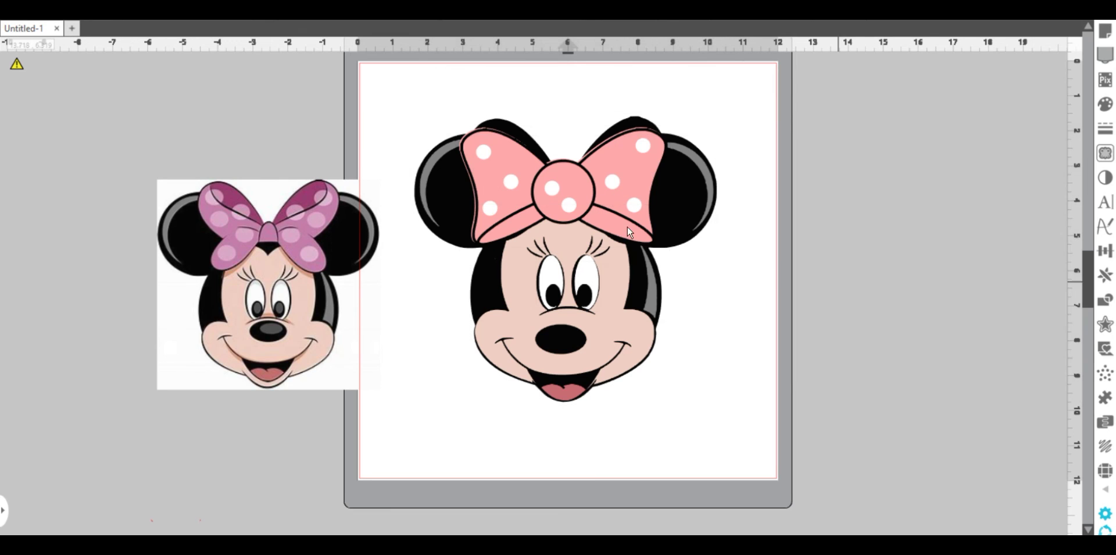
Step: Nudge the bow's layers and the black head silhouette into alignment with the rest of the design
{"action": "left_click_drag", "start_coordinate": [560, 201], "coordinate": [565, 198]}
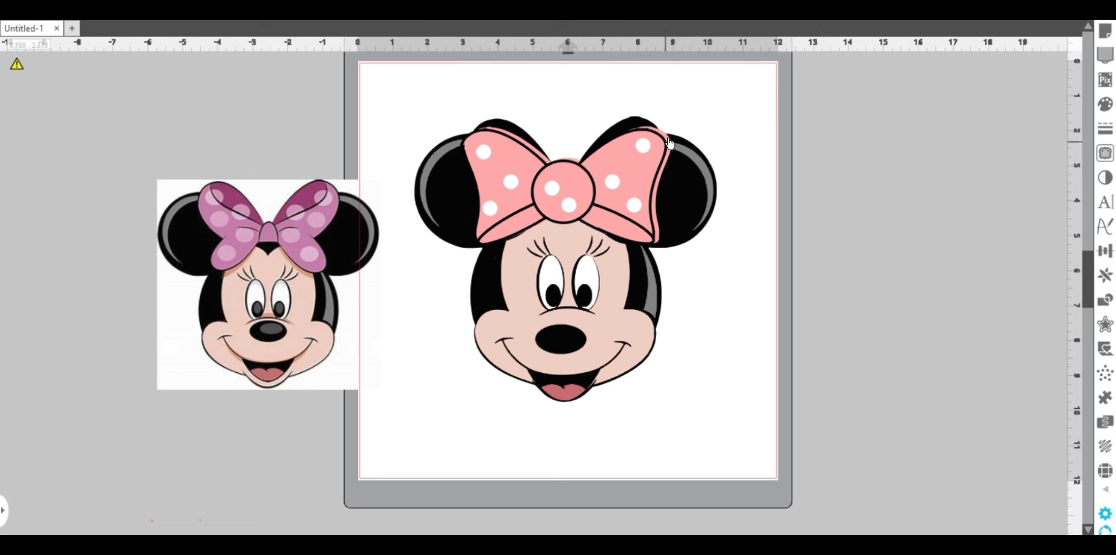
{"action": "left_click_drag", "start_coordinate": [668, 137], "coordinate": [664, 138]}
{"action": "left_click_drag", "start_coordinate": [556, 186], "coordinate": [556, 183]}
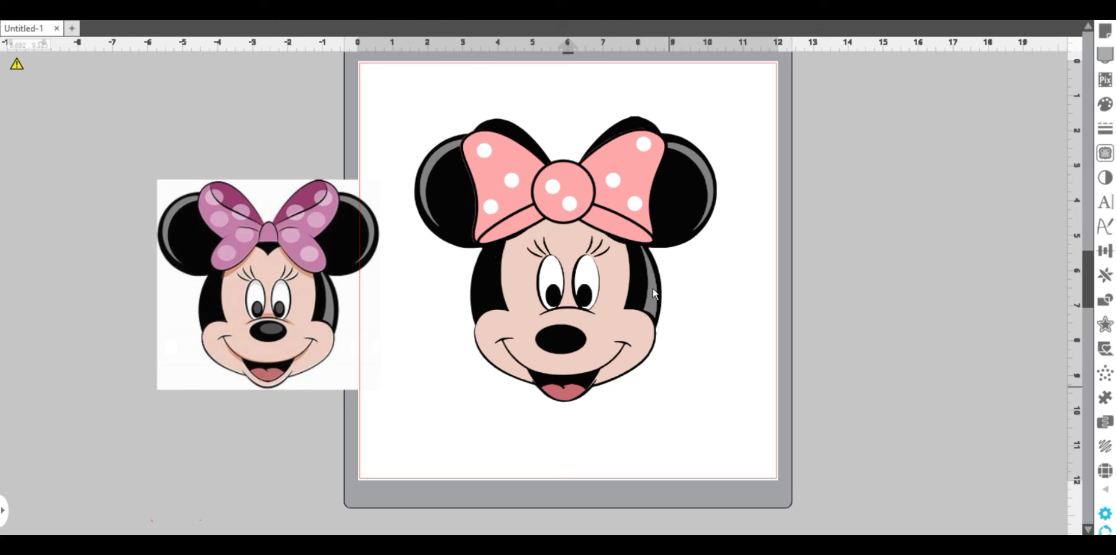
{"action": "left_click_drag", "start_coordinate": [487, 274], "coordinate": [486, 274]}
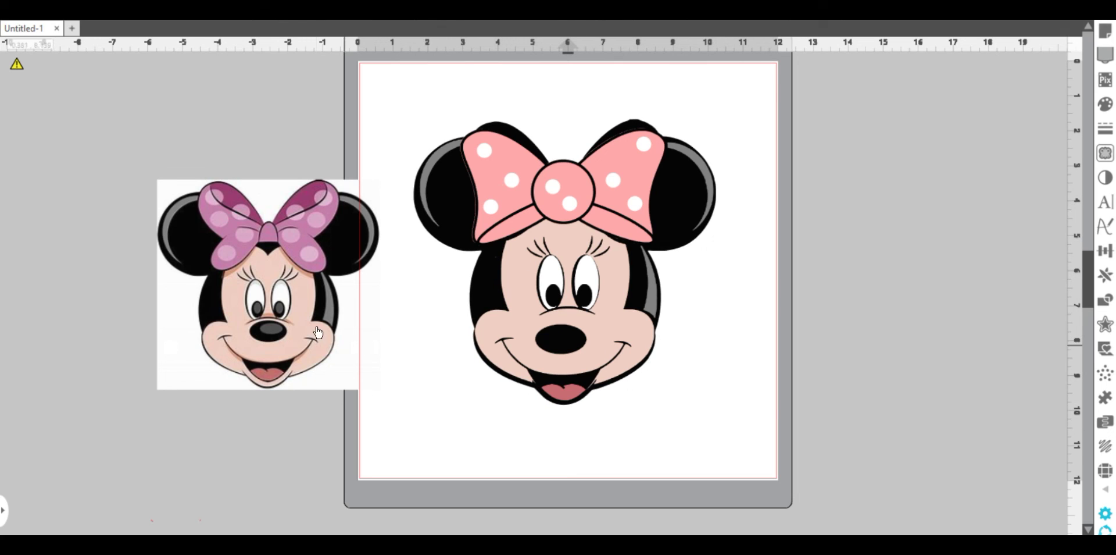
Step: Move the Minnie reference image up and to the left, clear of the mat
{"action": "left_click_drag", "start_coordinate": [280, 302], "coordinate": [225, 214]}
{"action": "left_click", "coordinate": [343, 310]}
{"action": "left_click", "coordinate": [321, 304]}
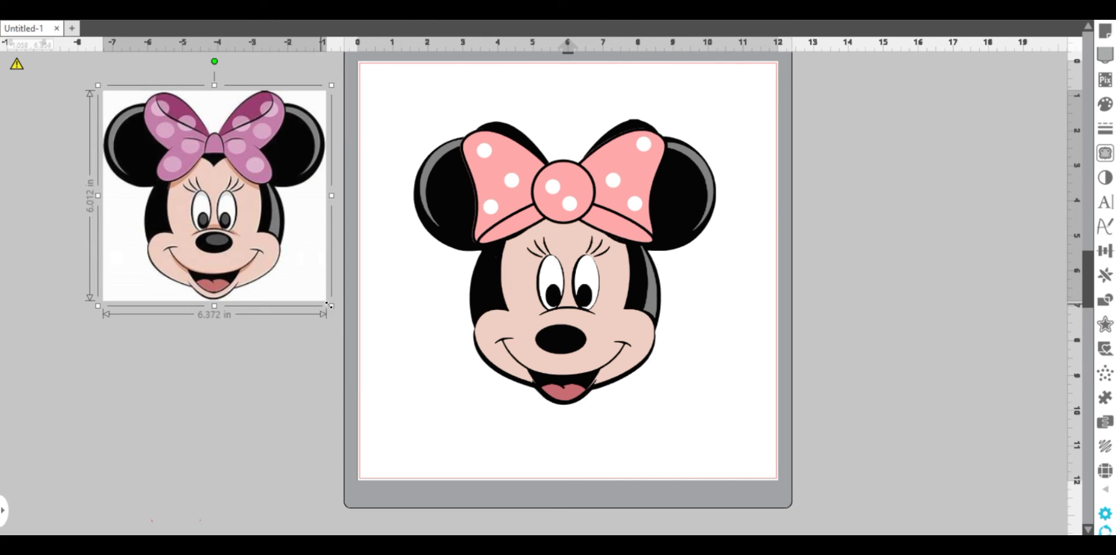